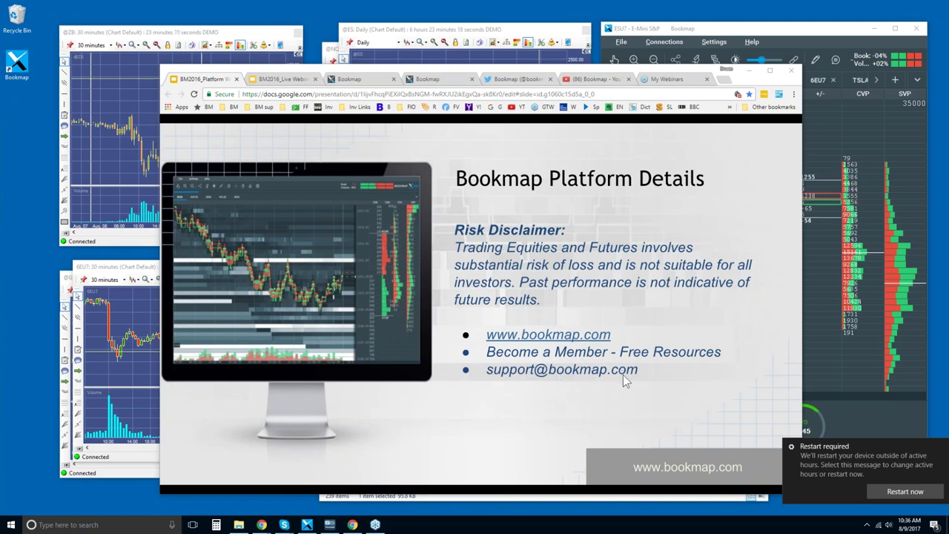
Open the intro section of the Bookmap website and look over its videos and the About Bookmap text.
left_click(350, 79)
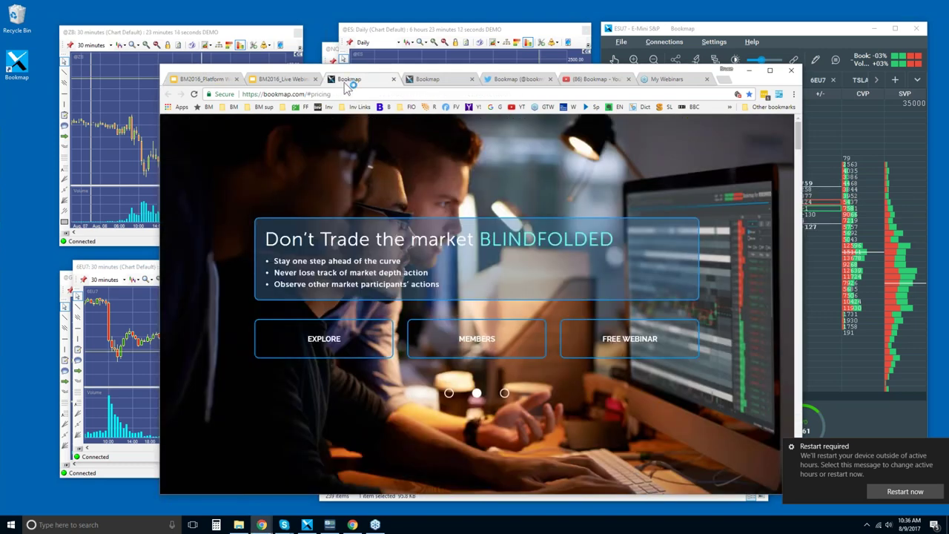
left_click(337, 339)
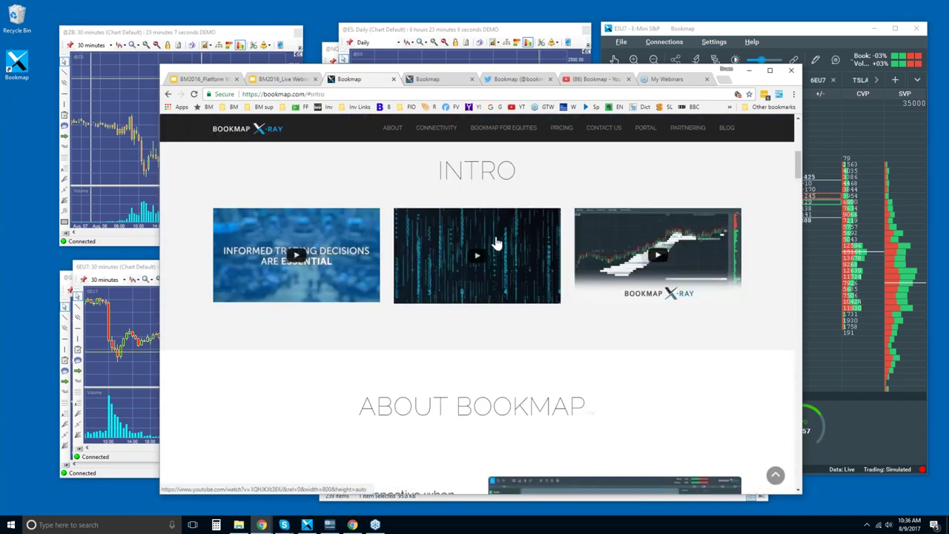
left_click_drag(800, 166, 799, 172)
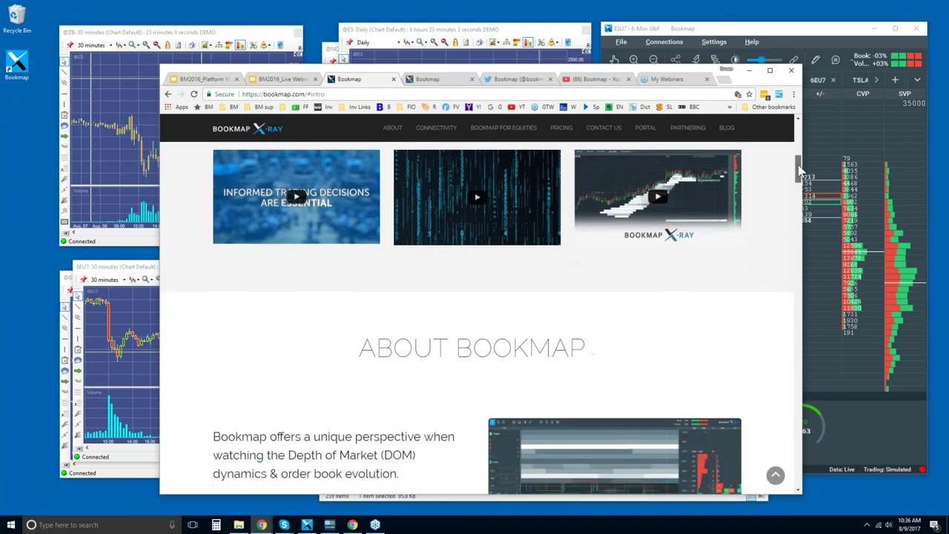
Go to the Bookmap website's Pricing section and review the subscription plans, highlighting the Advanced plan's feature list.
left_click(561, 129)
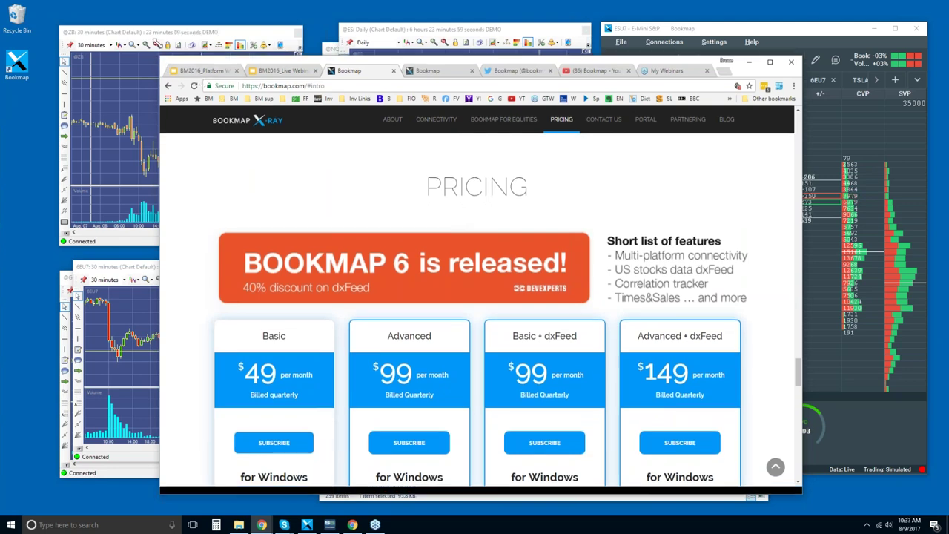
left_click_drag(800, 372, 800, 381)
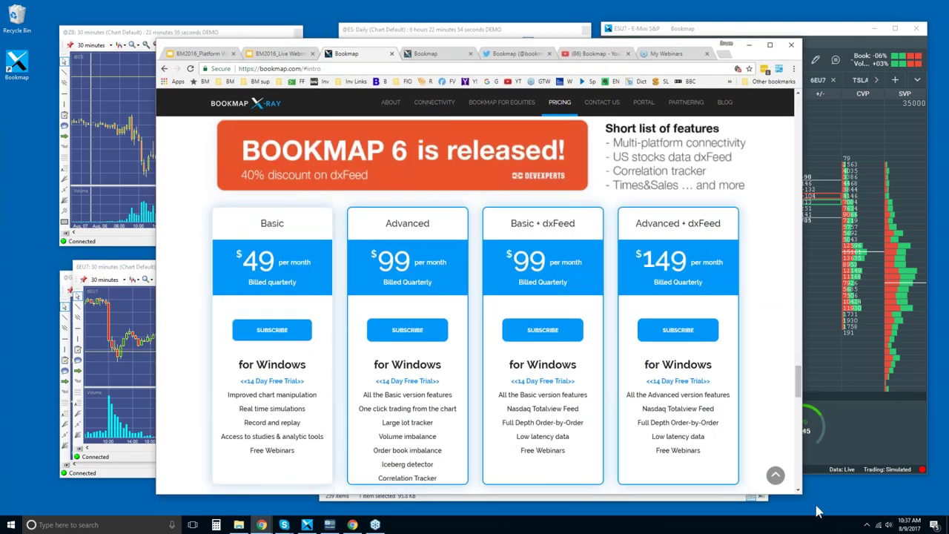
left_click_drag(801, 494, 805, 507)
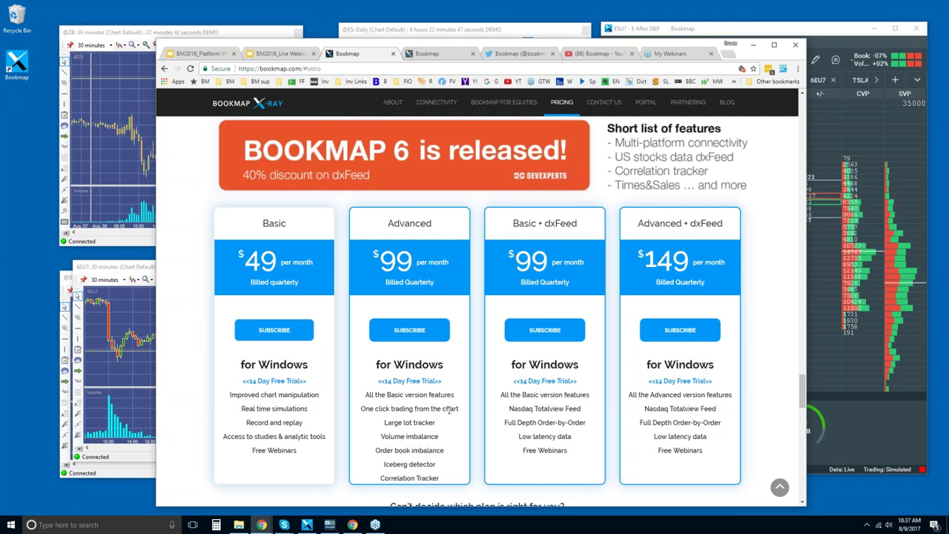
left_click_drag(362, 408, 447, 481)
left_click(410, 409)
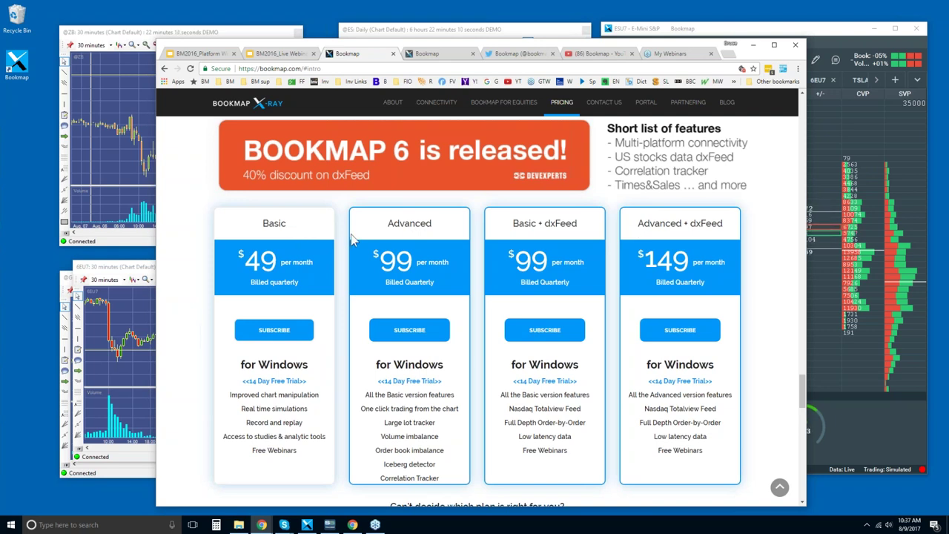
View Bookmap's Twitter page, and browse its YouTube channel as far as the Bookmap Platform Details Webinars.
left_click(519, 54)
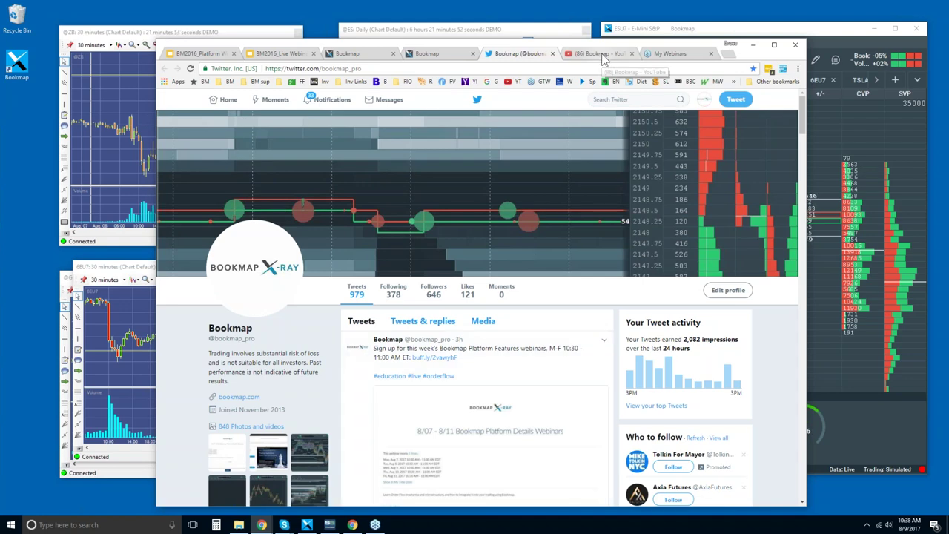
left_click(596, 54)
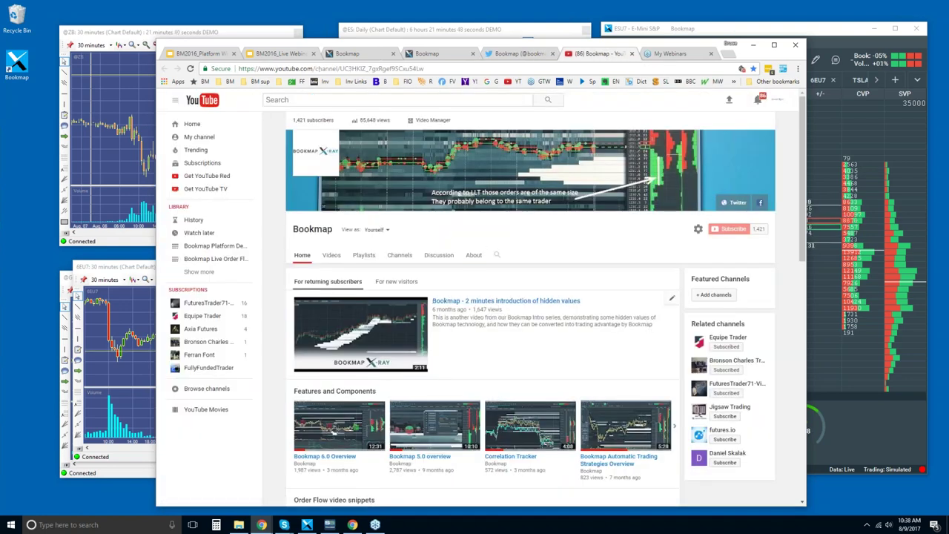
scroll(478, 304, "down", 1)
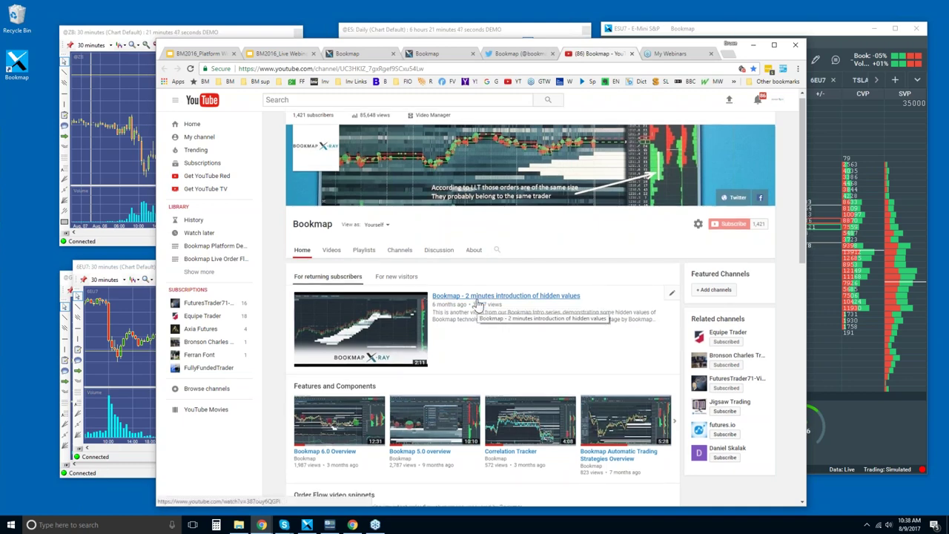
scroll(479, 304, "down", 2)
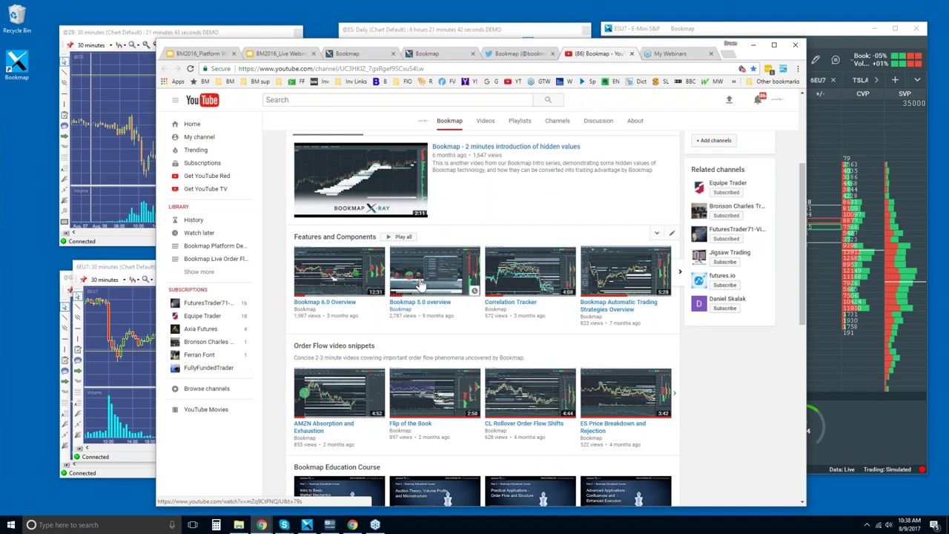
scroll(421, 291, "down", 1)
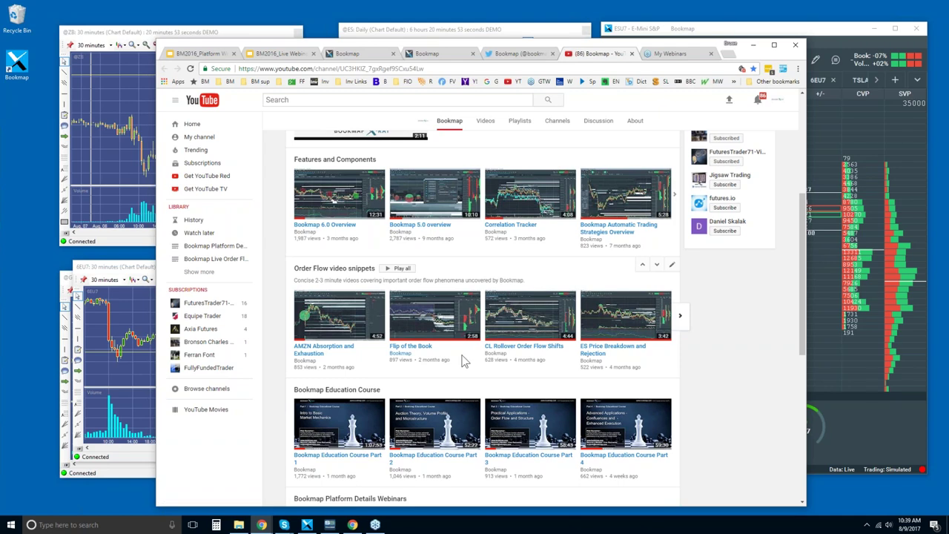
scroll(455, 353, "down", 2)
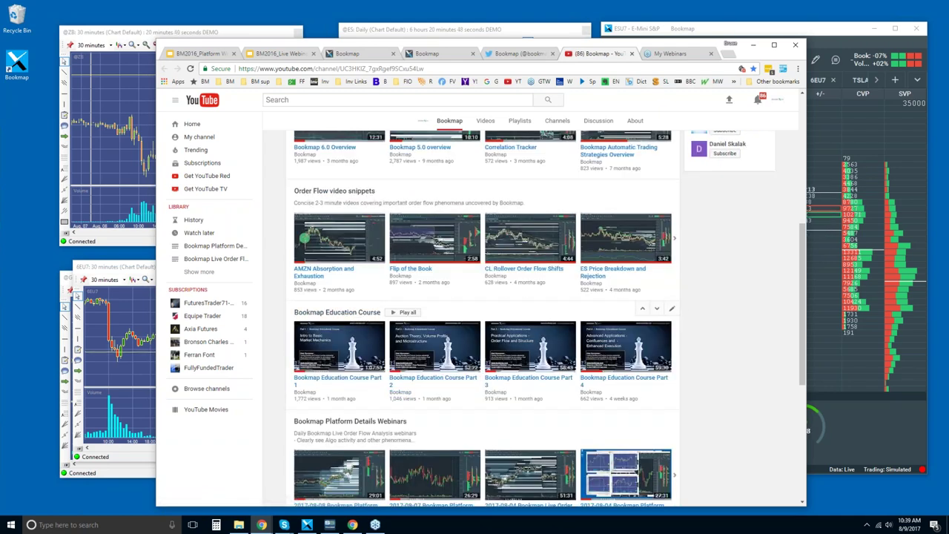
scroll(329, 335, "down", 4)
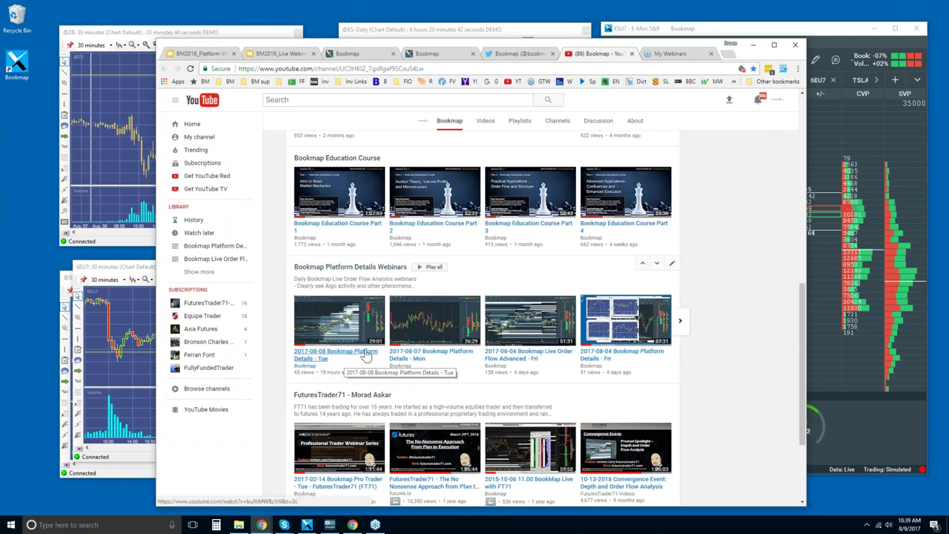
Switch to Bookmap in a maximized window and show Candlestick Bars, turning off Volume Dots, Best Bid/Ask, Heatmap, Extended and Indicators.
left_click(719, 33)
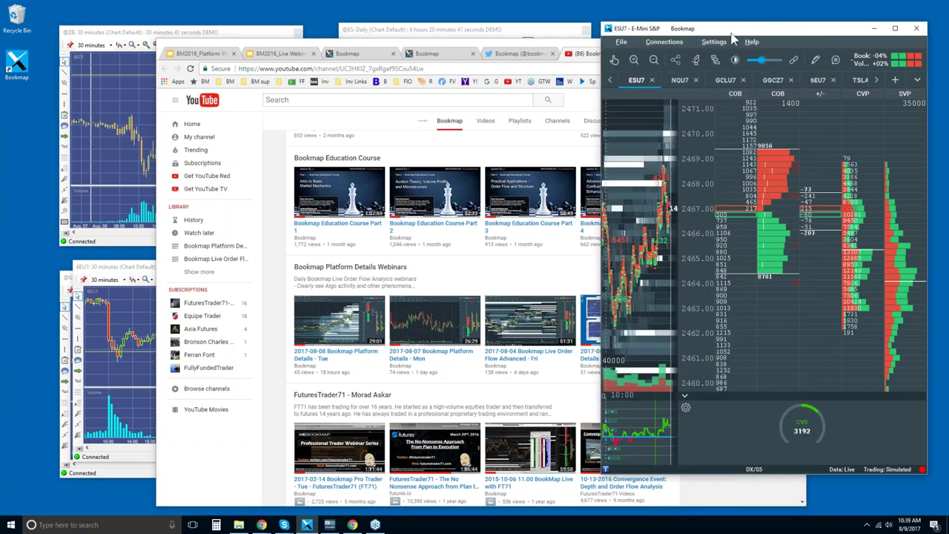
double_click(732, 37)
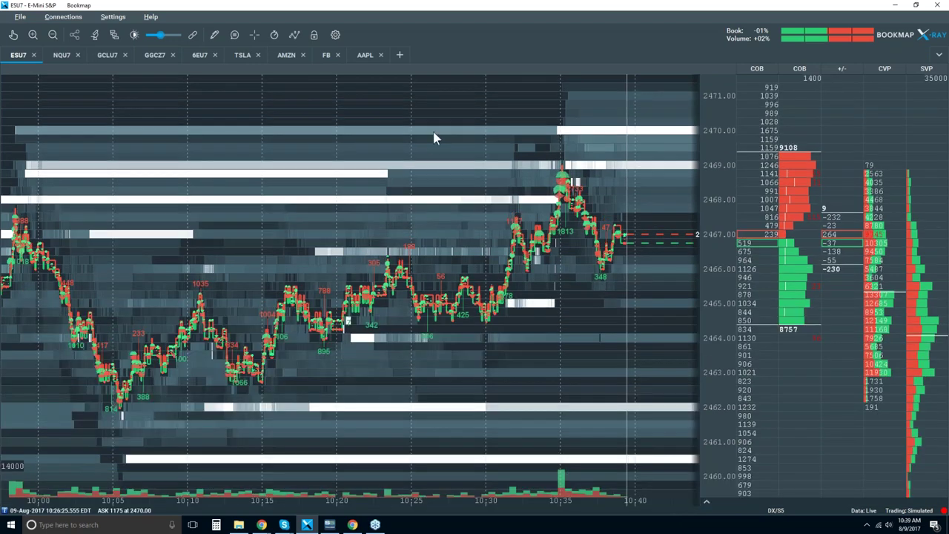
left_click(293, 35)
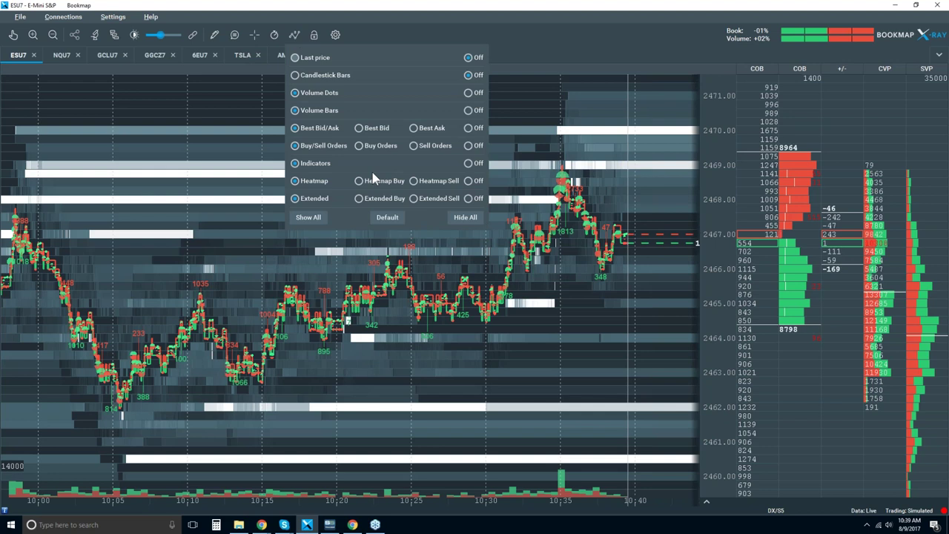
left_click(347, 74)
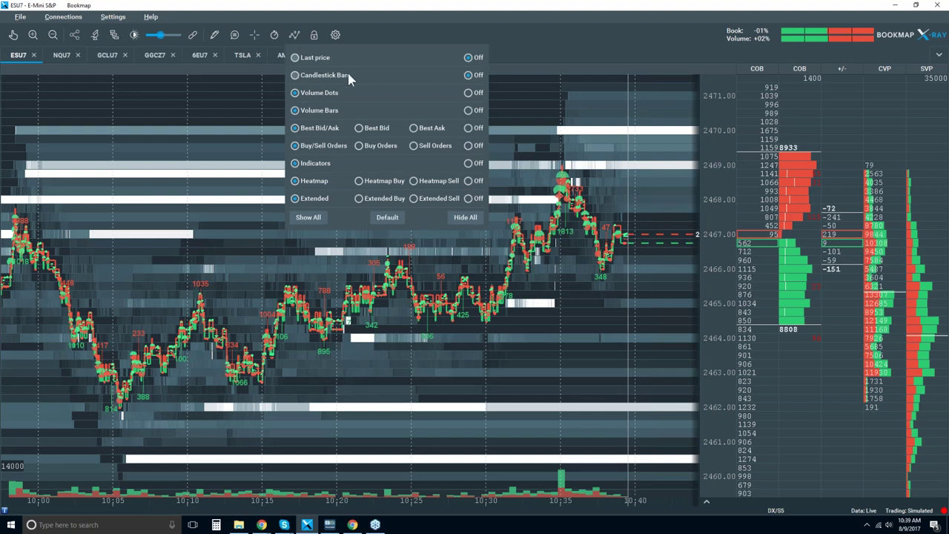
left_click(468, 92)
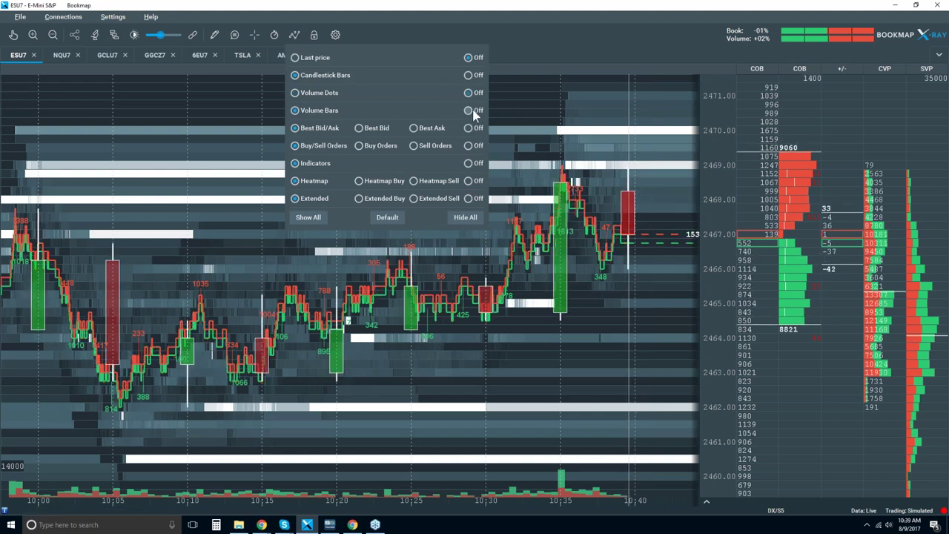
left_click(468, 128)
left_click(468, 180)
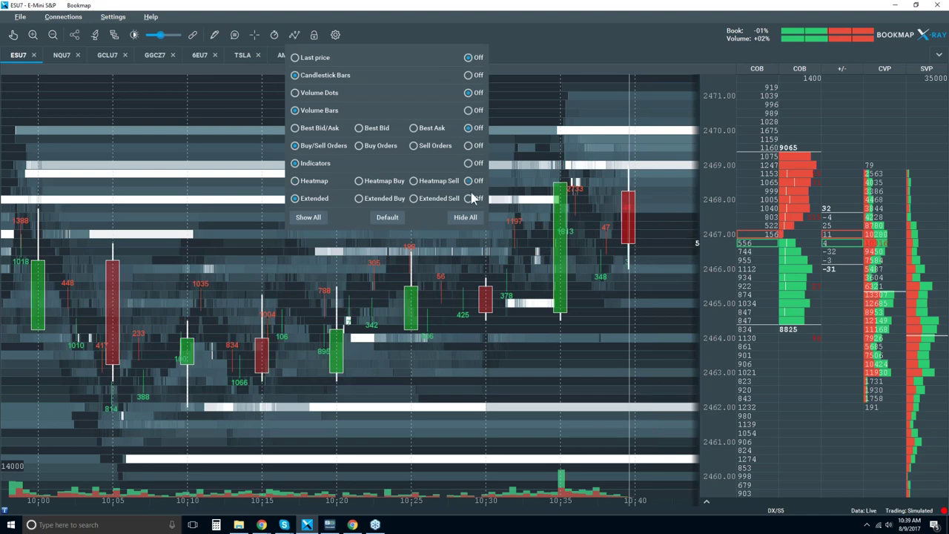
left_click(468, 198)
left_click(468, 164)
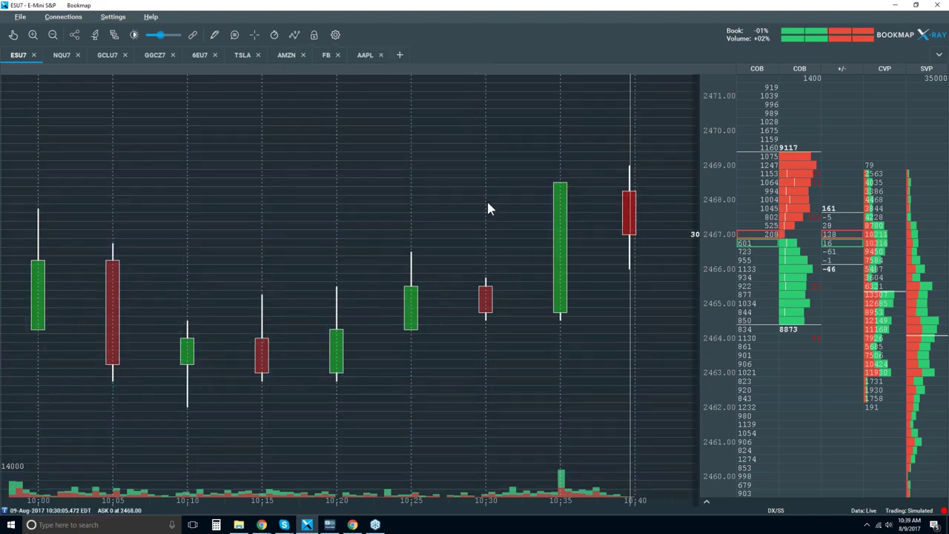
Turn on the Best Bid/Ask lines over the candlesticks on the ESU7 chart.
scroll(488, 208, "down", 2)
scroll(488, 208, "down", 3)
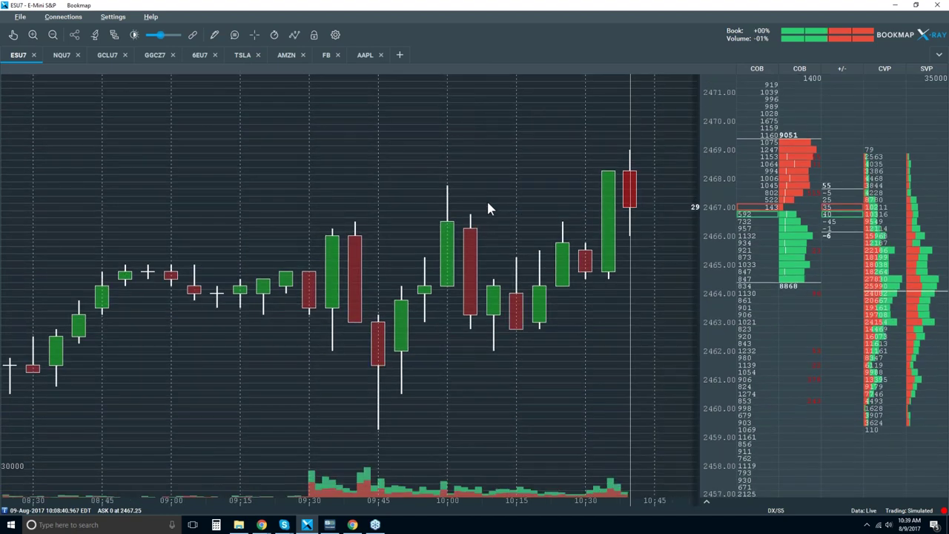
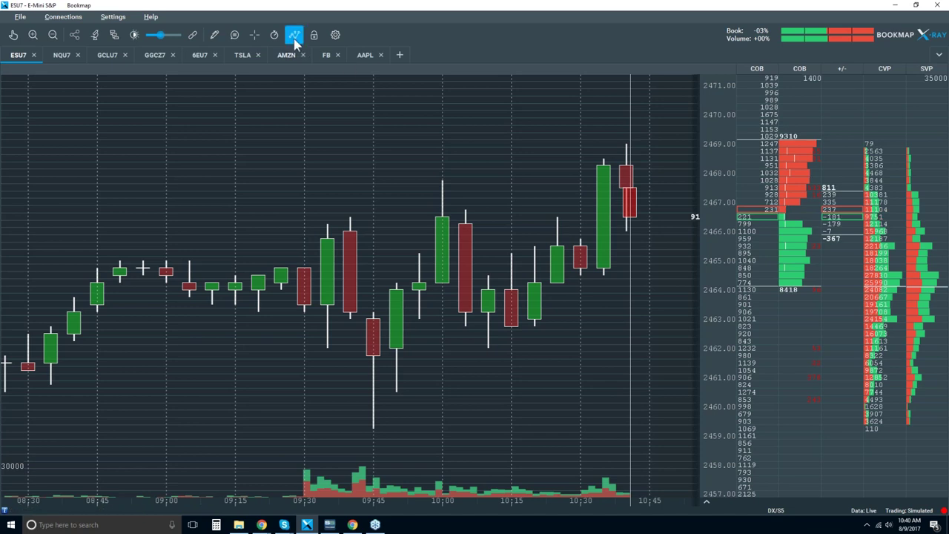
left_click(295, 34)
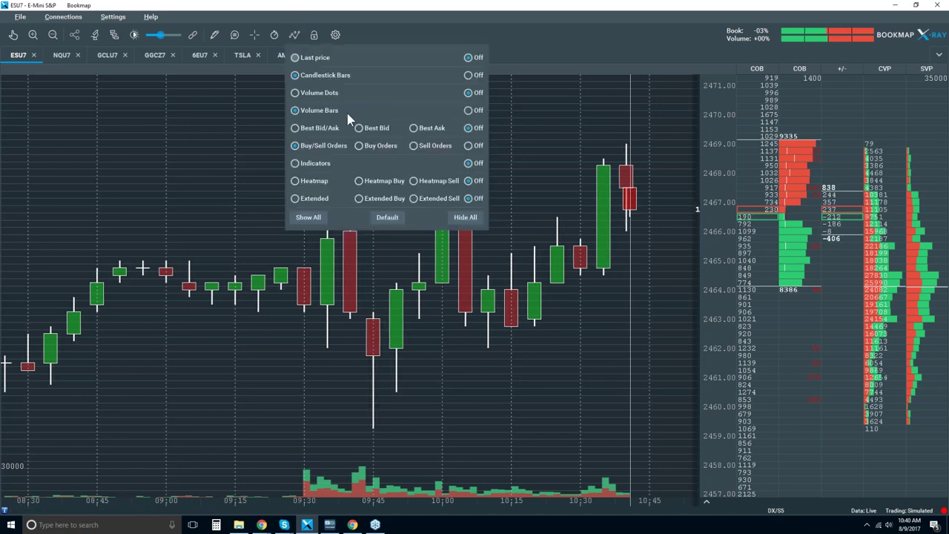
left_click(319, 130)
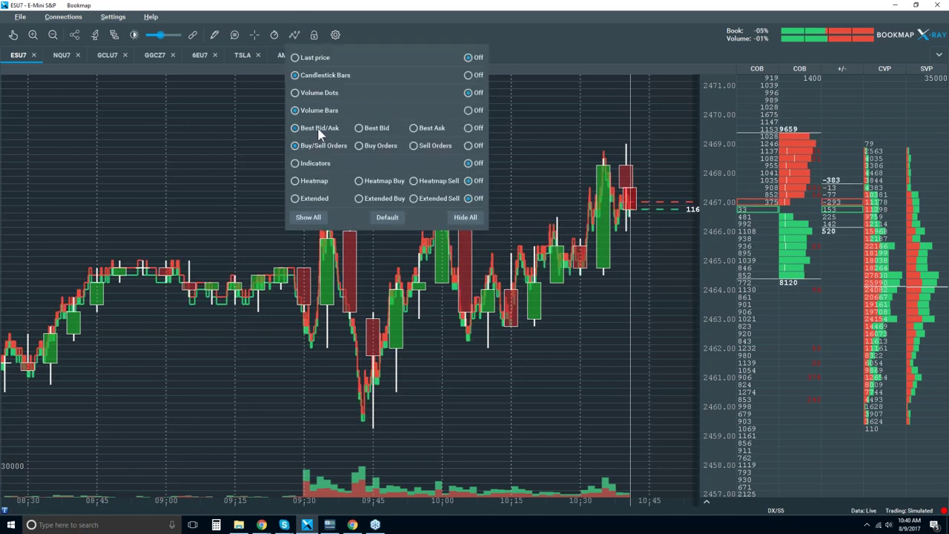
left_click(545, 90)
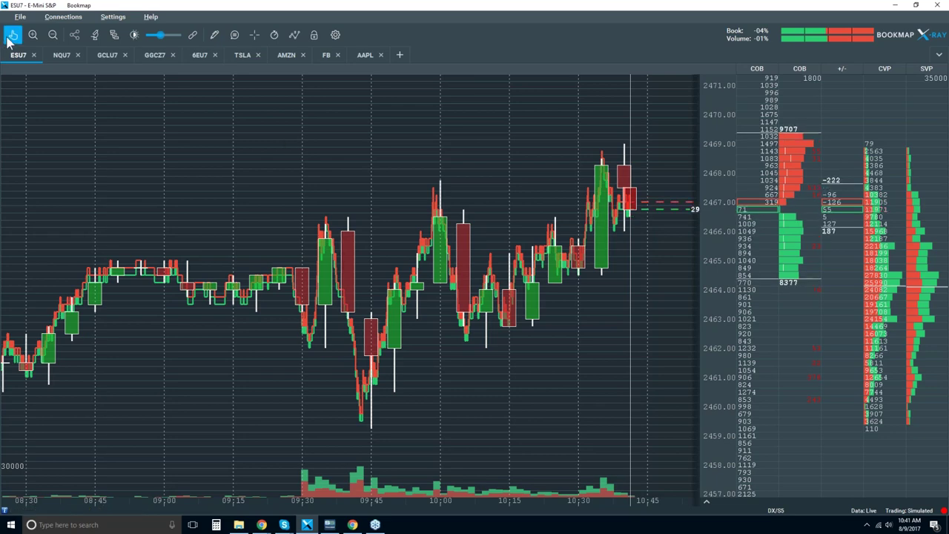
Turn on Volume Dots along the ESU7 bid/ask lines for the period around the 09:45 candle.
scroll(364, 362, "up", 2)
scroll(363, 348, "up", 2)
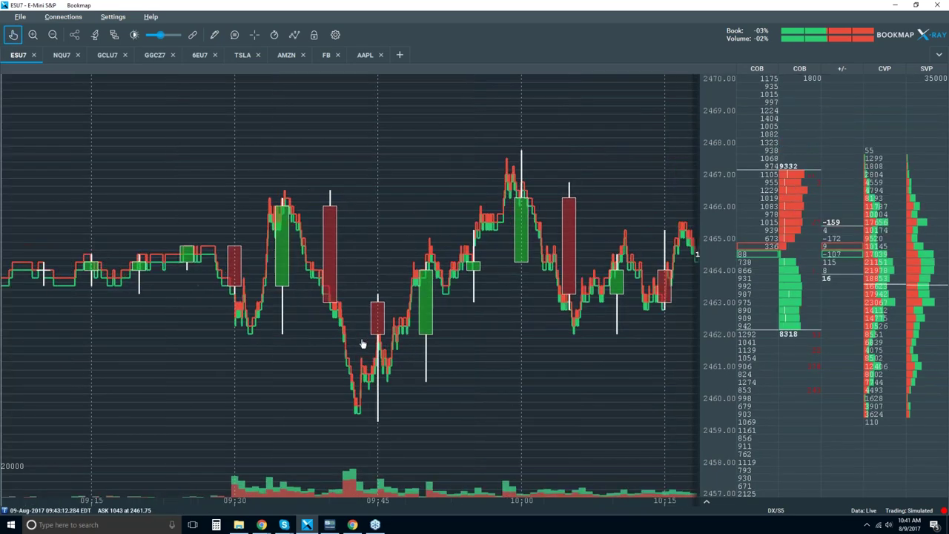
scroll(363, 343, "up", 3)
scroll(363, 343, "up", 3)
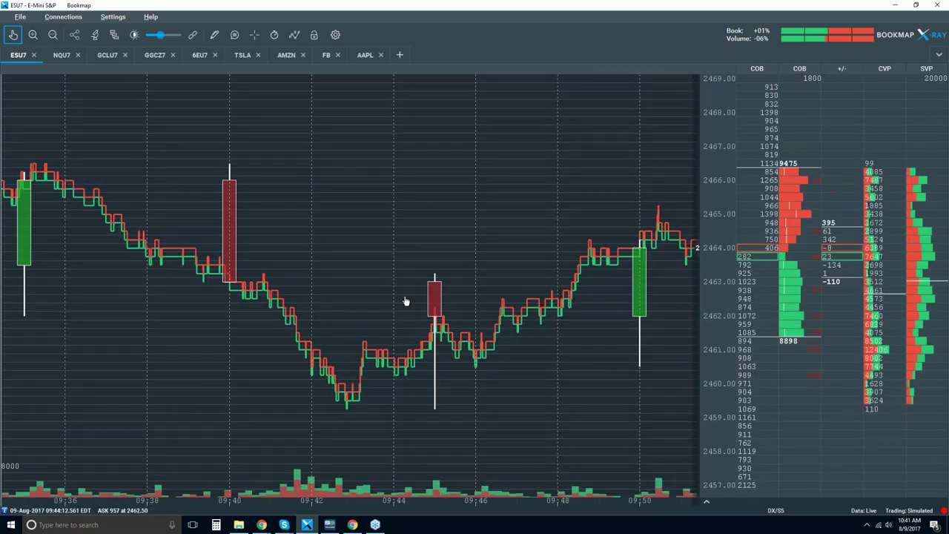
scroll(406, 301, "down", 2)
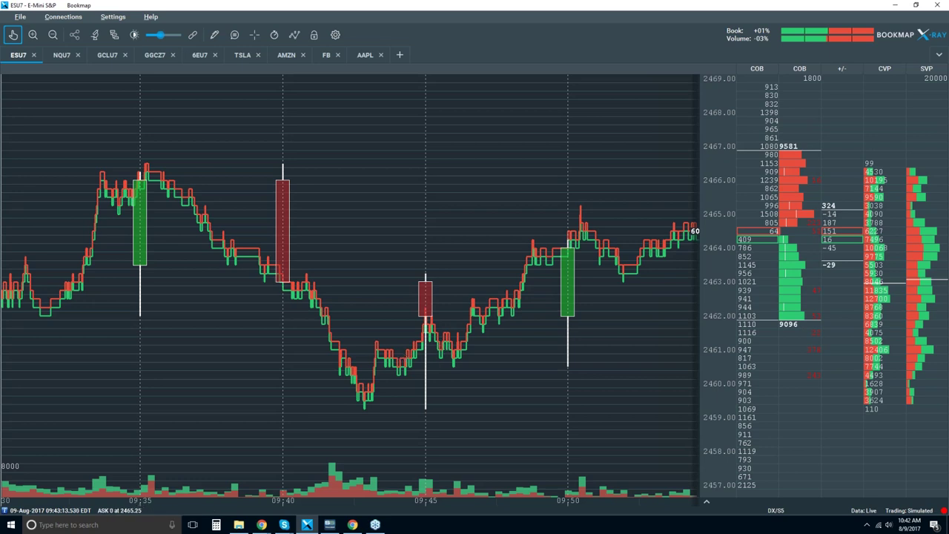
left_click(295, 35)
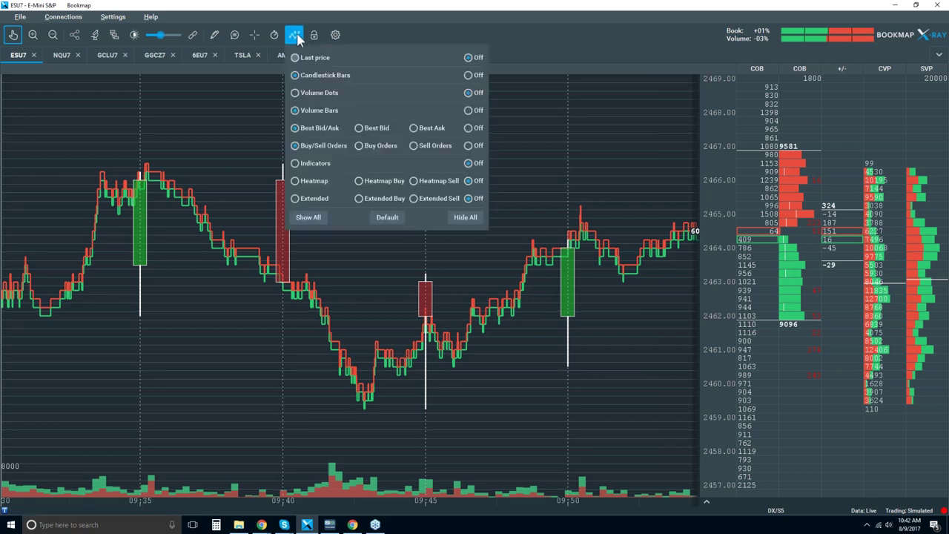
left_click(327, 95)
left_click(528, 152)
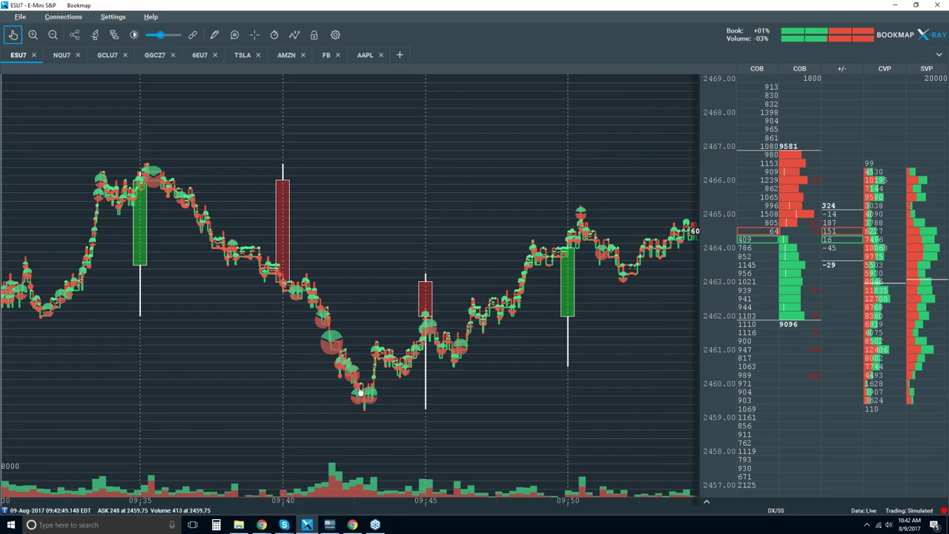
Examine the individual trades in the large volume dot at the price low near 09:42:37.
left_click(22, 36)
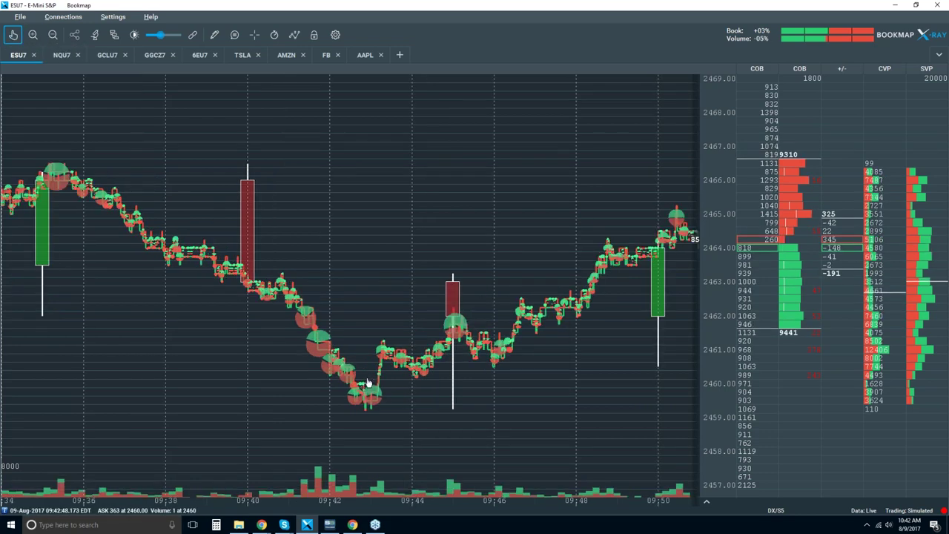
scroll(368, 382, "up", 5)
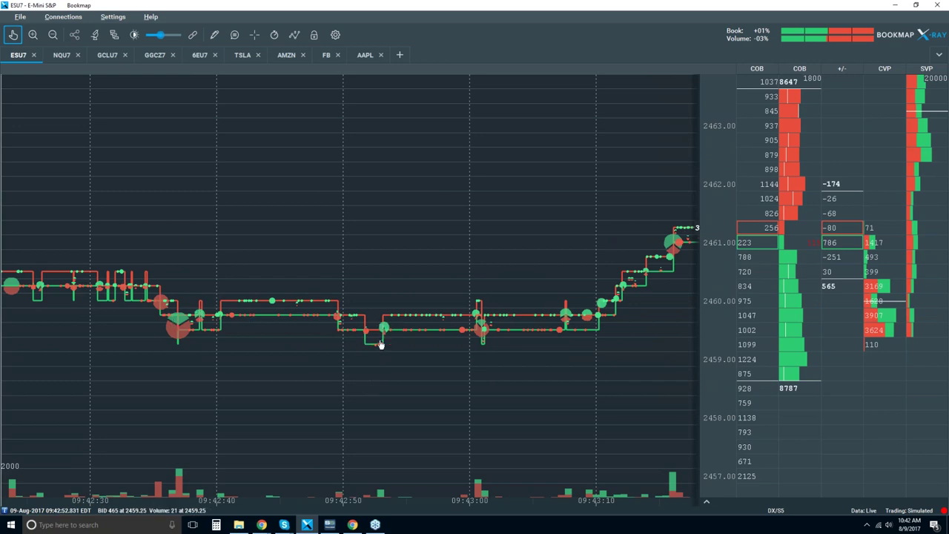
scroll(178, 328, "up", 2)
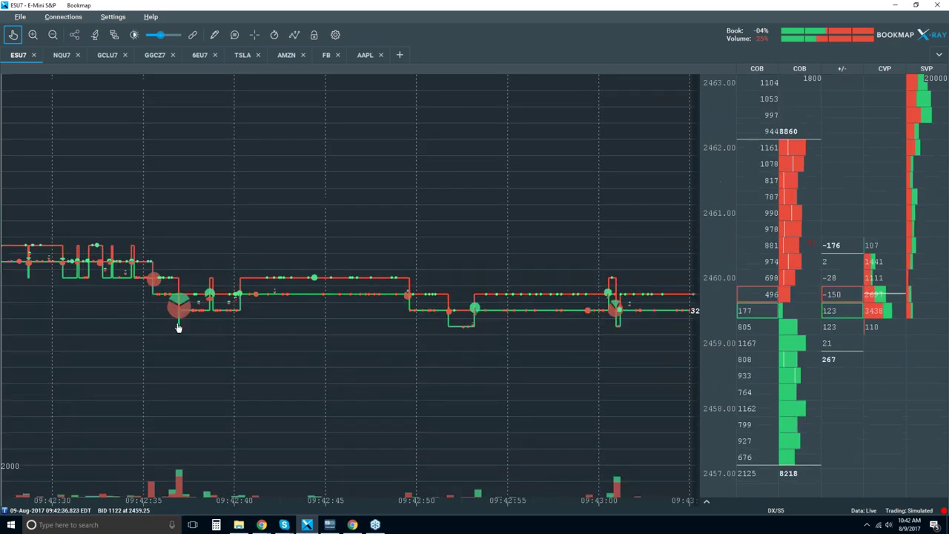
scroll(183, 311, "up", 4)
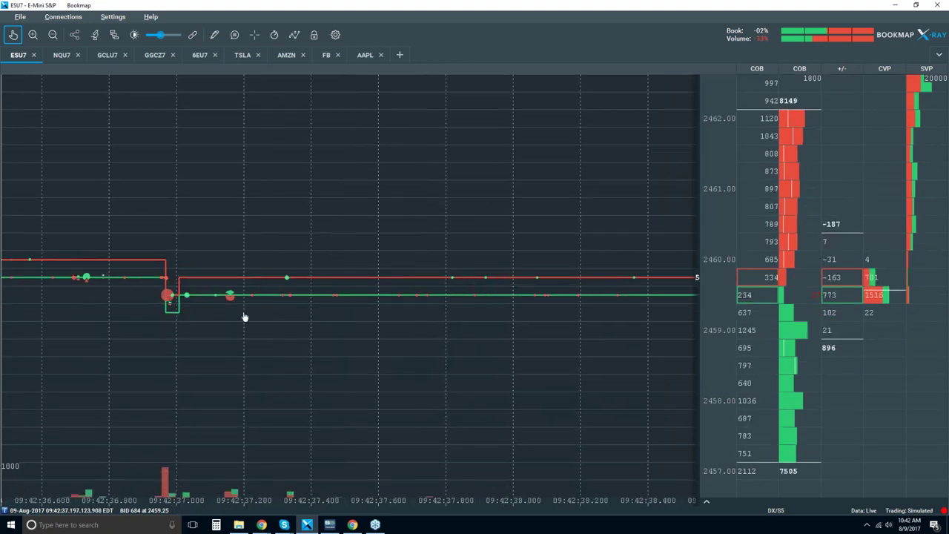
Examine the individual buy trades on the 2460.00 ask line around 09:42:44.569 at microsecond time scale.
scroll(247, 318, "down", 3)
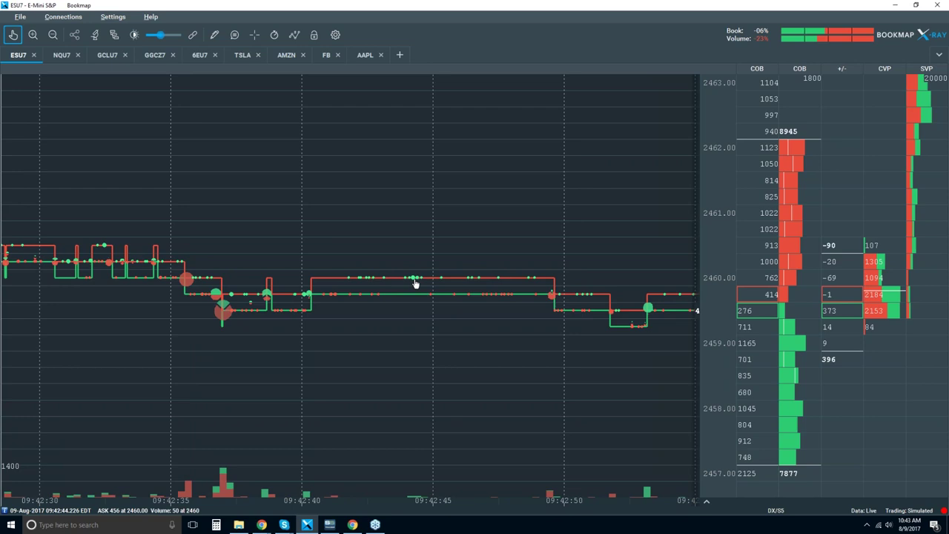
scroll(415, 282, "up", 6)
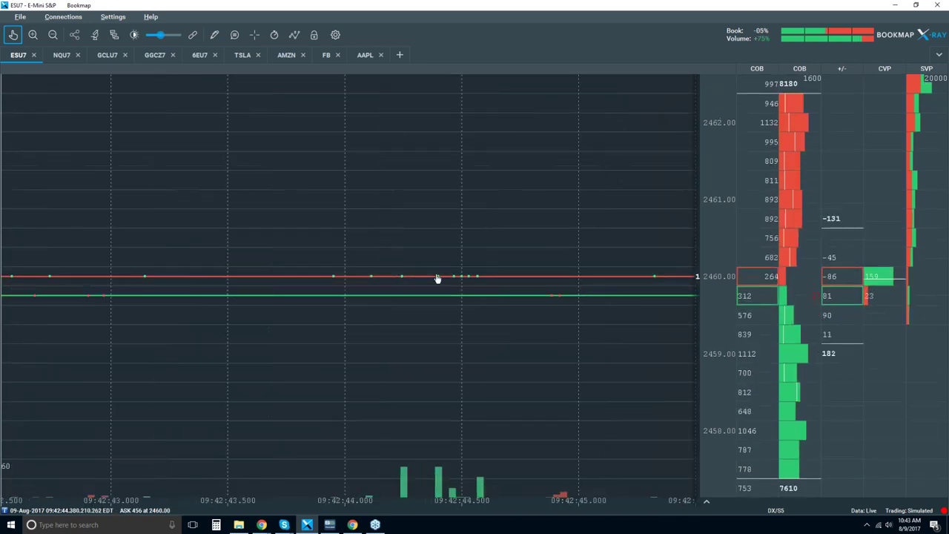
scroll(489, 286, "up", 4)
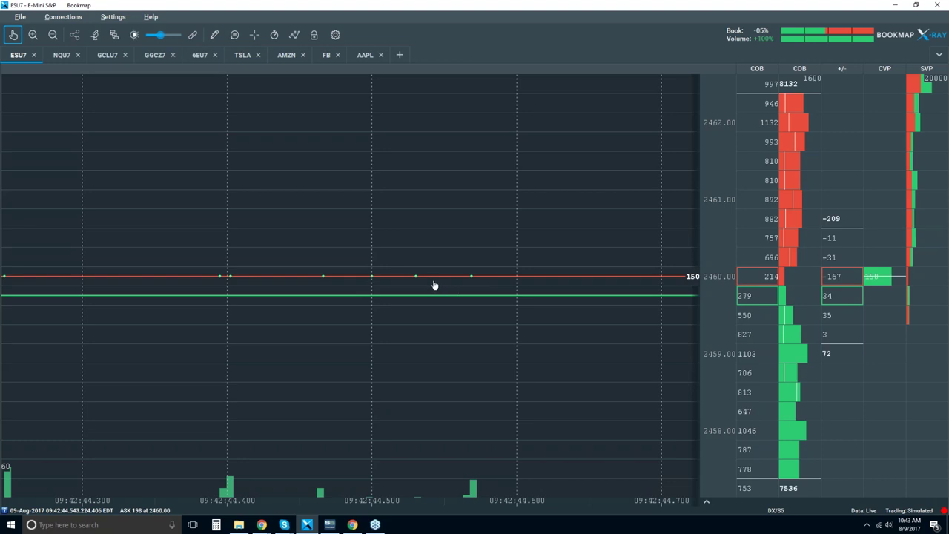
scroll(416, 282, "up", 2)
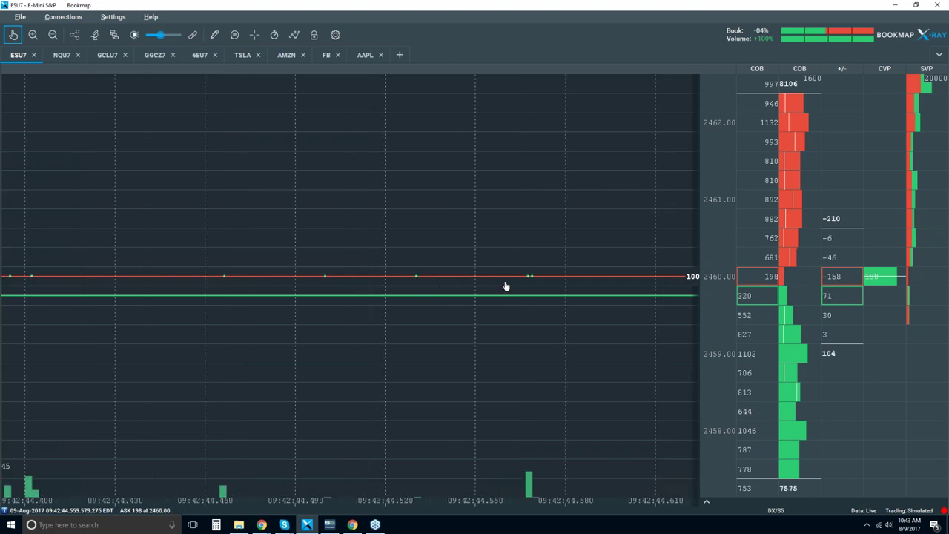
scroll(532, 281, "up", 2)
scroll(533, 281, "up", 10)
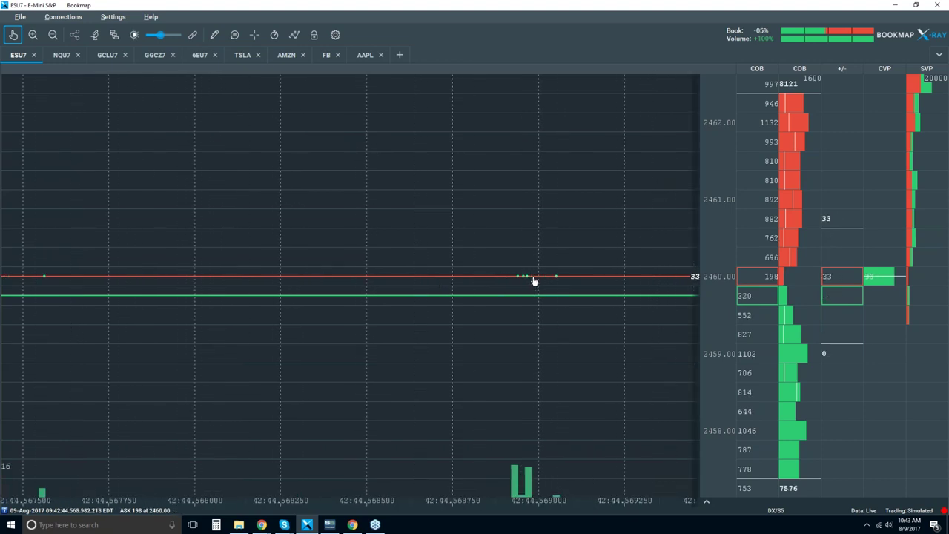
scroll(516, 282, "up", 6)
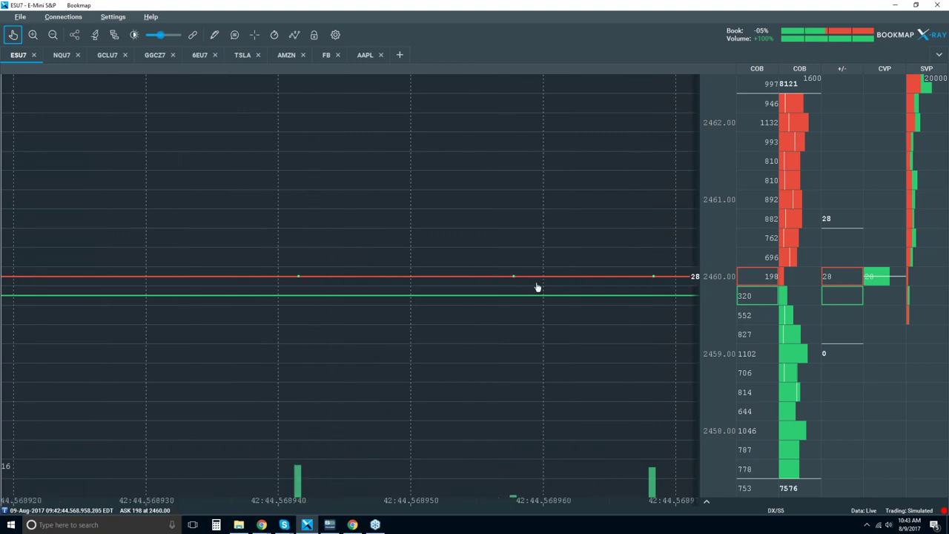
scroll(417, 299, "down", 4)
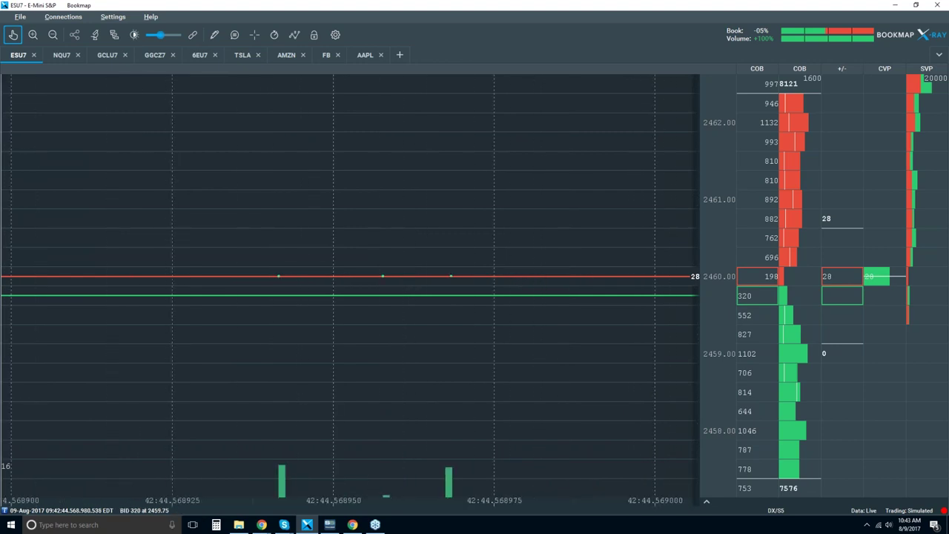
scroll(412, 289, "down", 5)
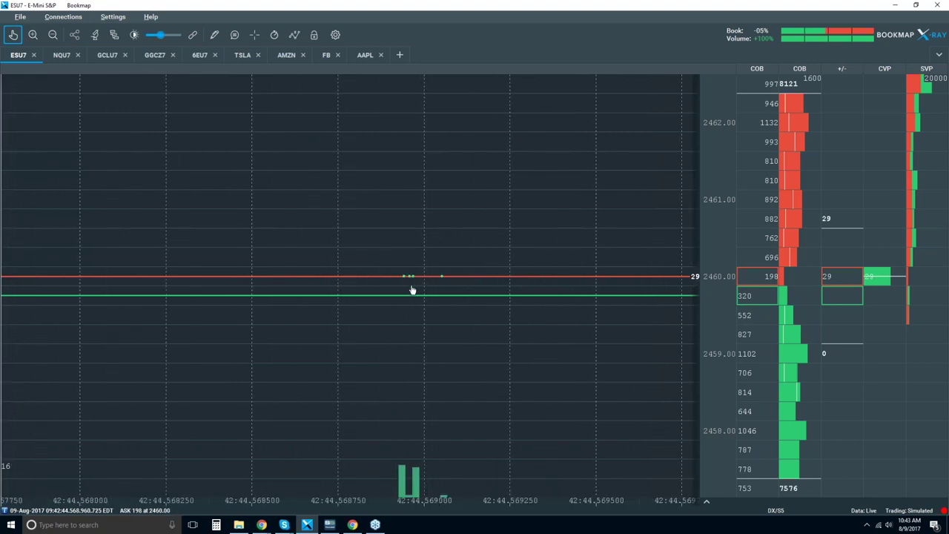
Examine how the volume dots, bid/ask lines and candlesticks line up over the period from 09:20 to 10:05.
scroll(412, 289, "down", 3)
scroll(413, 290, "down", 6)
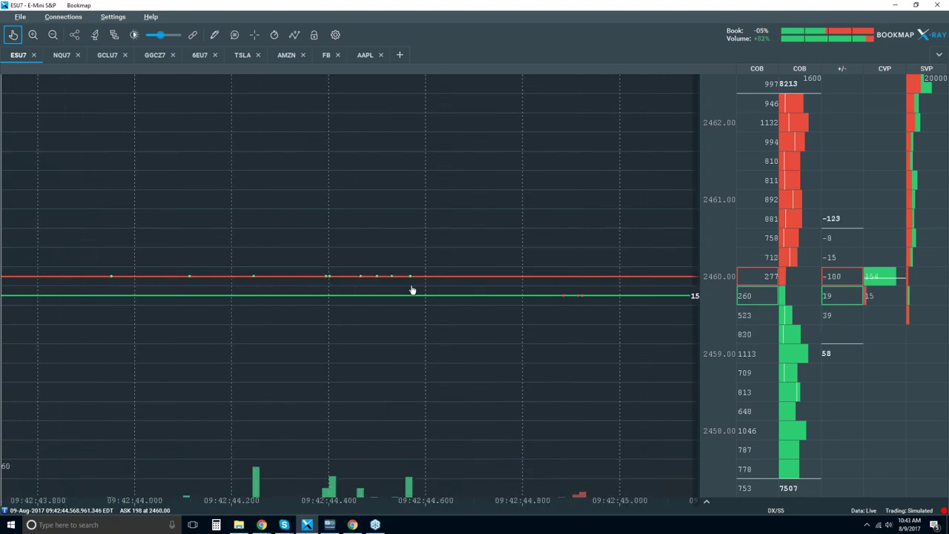
scroll(412, 289, "down", 3)
scroll(412, 289, "down", 4)
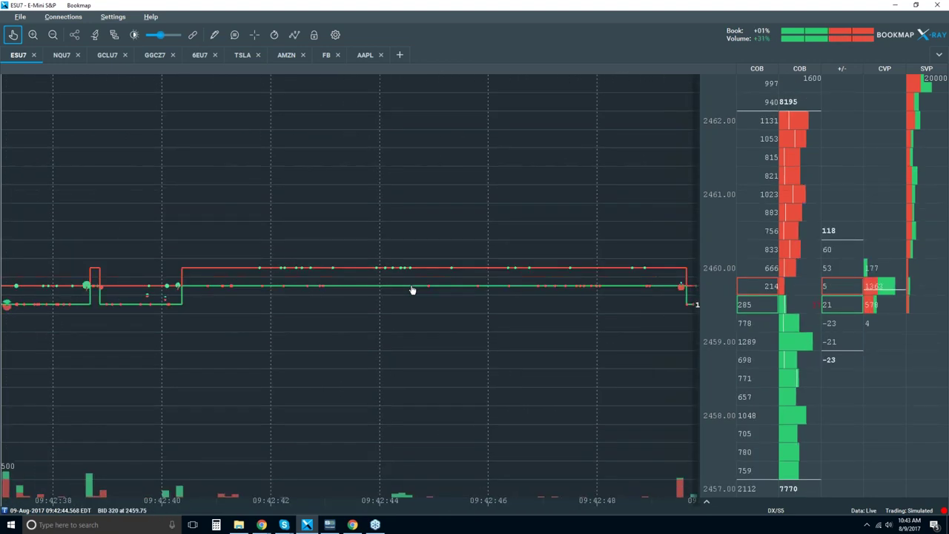
scroll(412, 289, "down", 2)
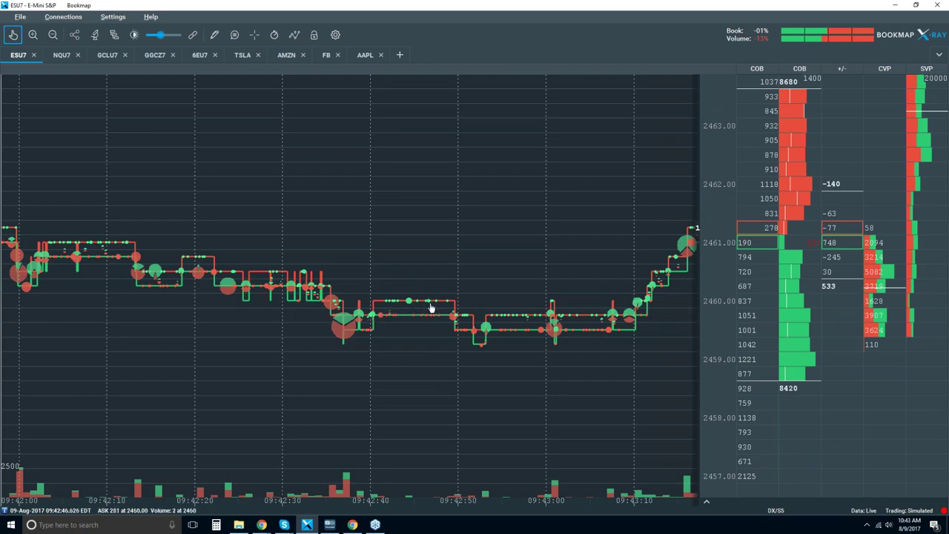
scroll(406, 310, "down", 3)
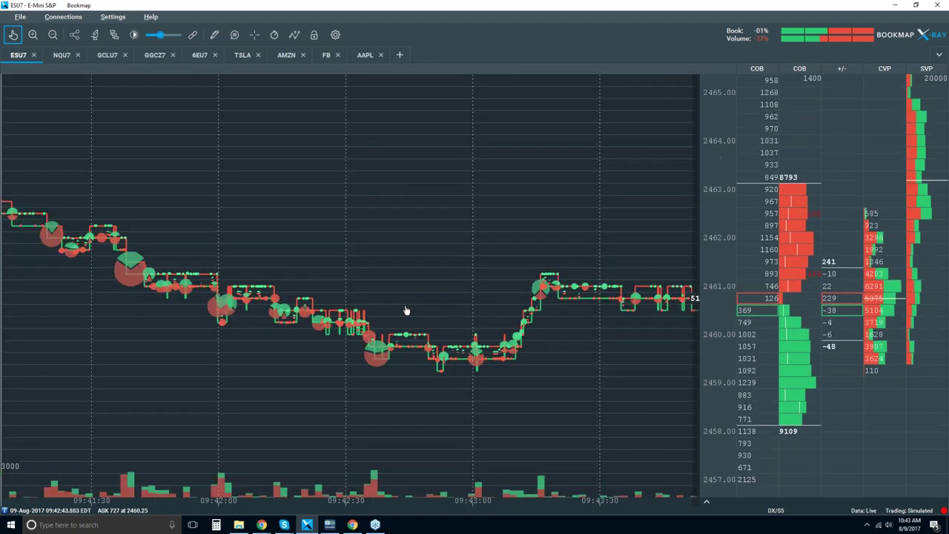
scroll(407, 310, "down", 2)
scroll(407, 310, "down", 2)
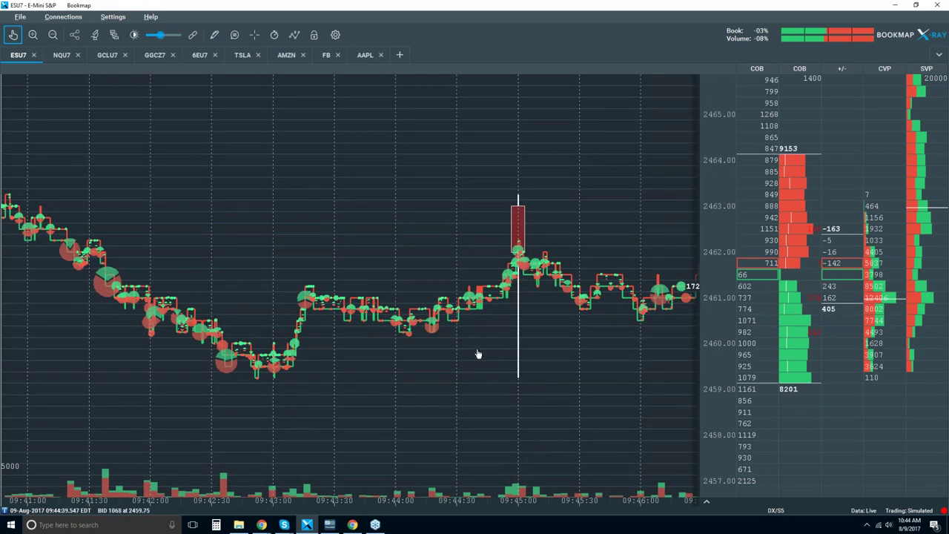
scroll(478, 353, "down", 2)
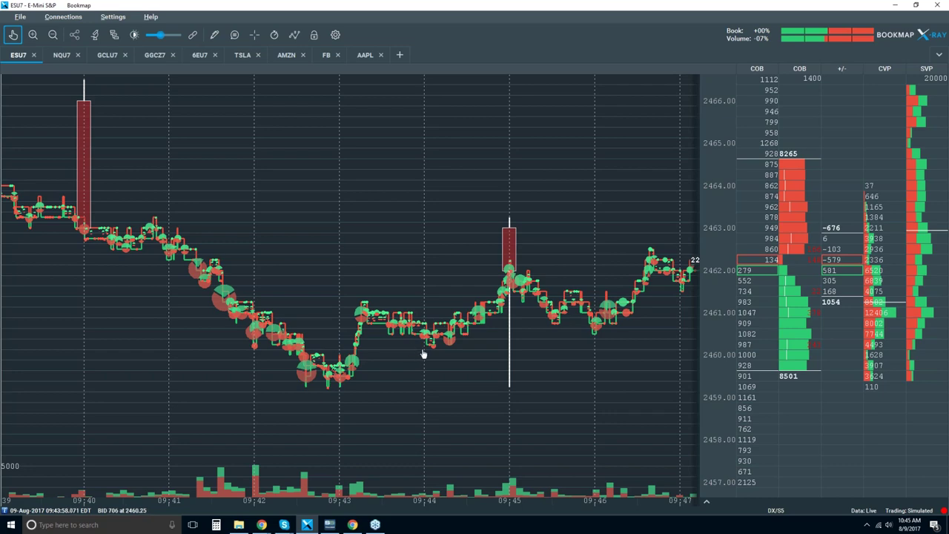
scroll(424, 350, "down", 2)
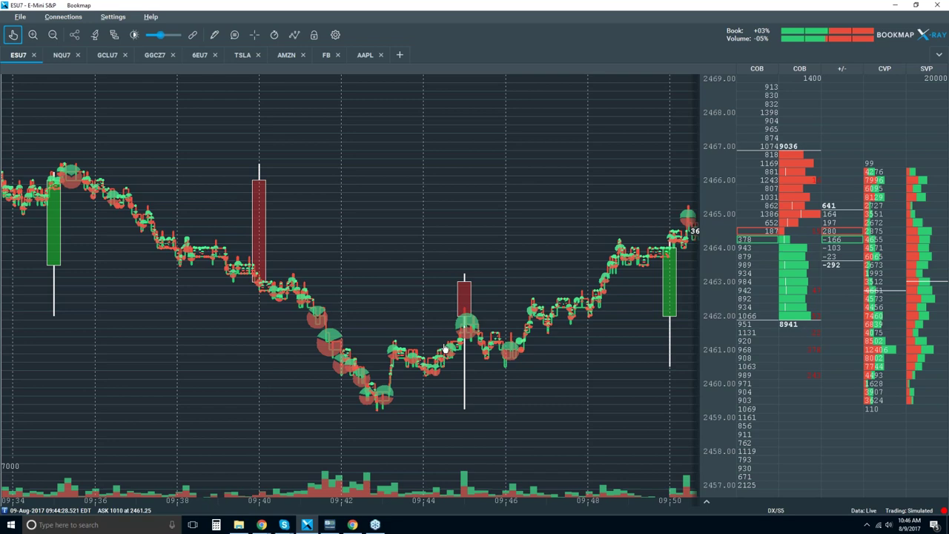
scroll(435, 344, "down", 2)
scroll(435, 344, "down", 3)
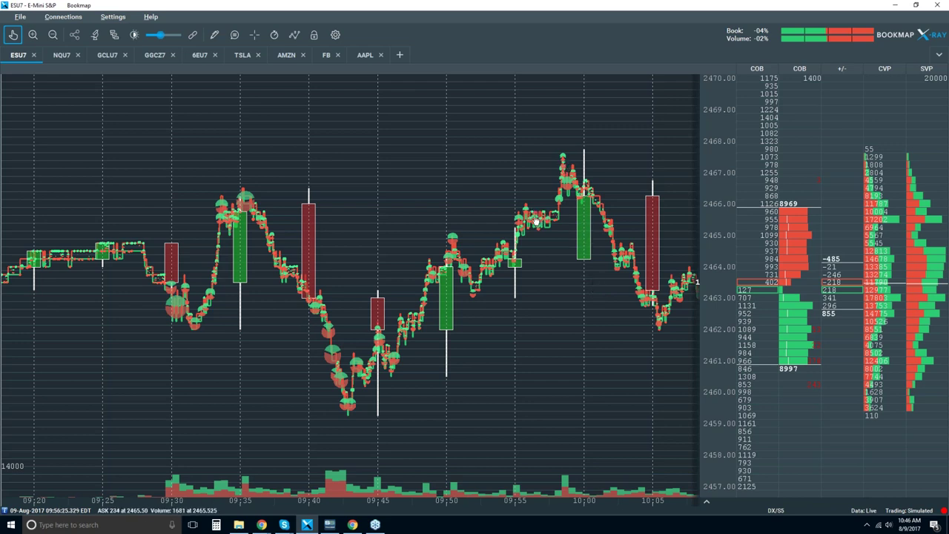
Return the ESU7 chart to the current live time and hide the +/- (Quotes Delta) column.
left_click(13, 37)
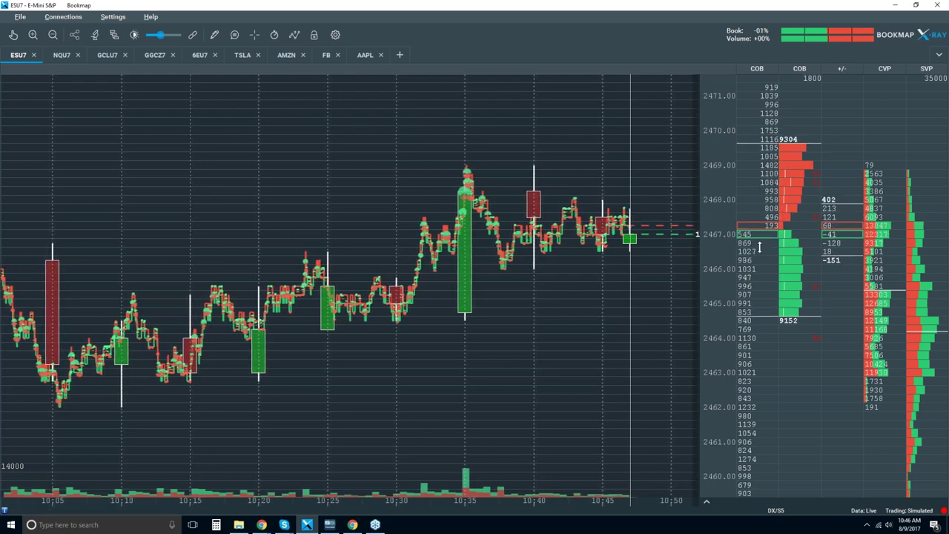
right_click(838, 168)
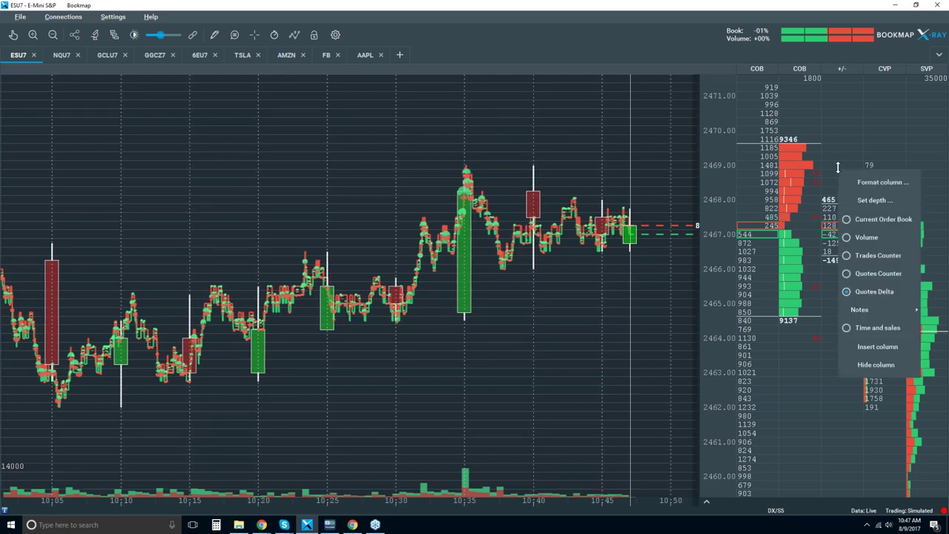
left_click(876, 364)
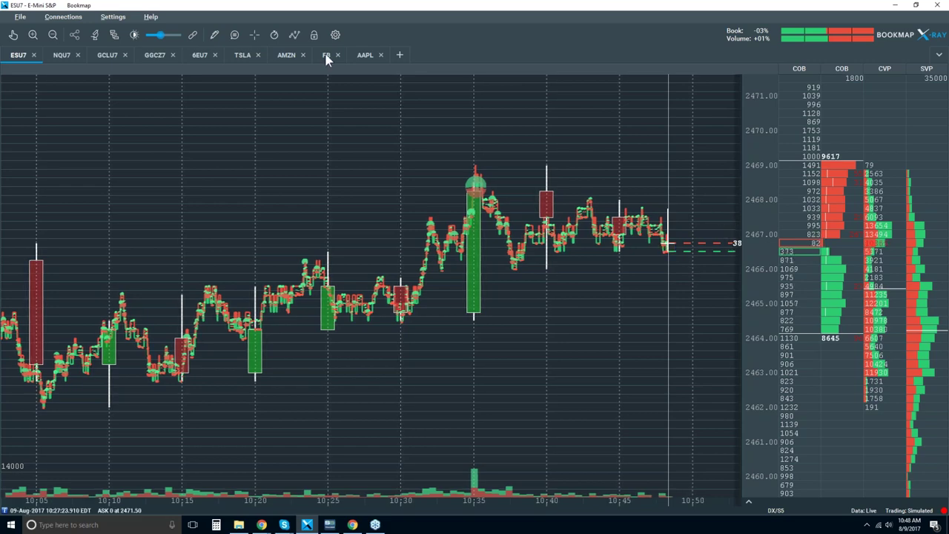
Turn on the Heatmap and Extended layers for both buy and sell sides of the ESU7 chart.
left_click(294, 35)
left_click(316, 179)
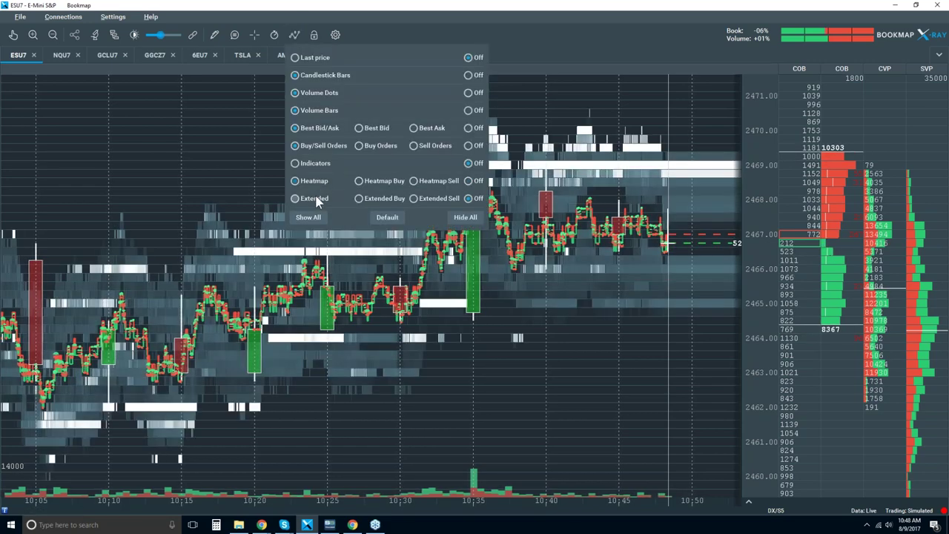
left_click(316, 200)
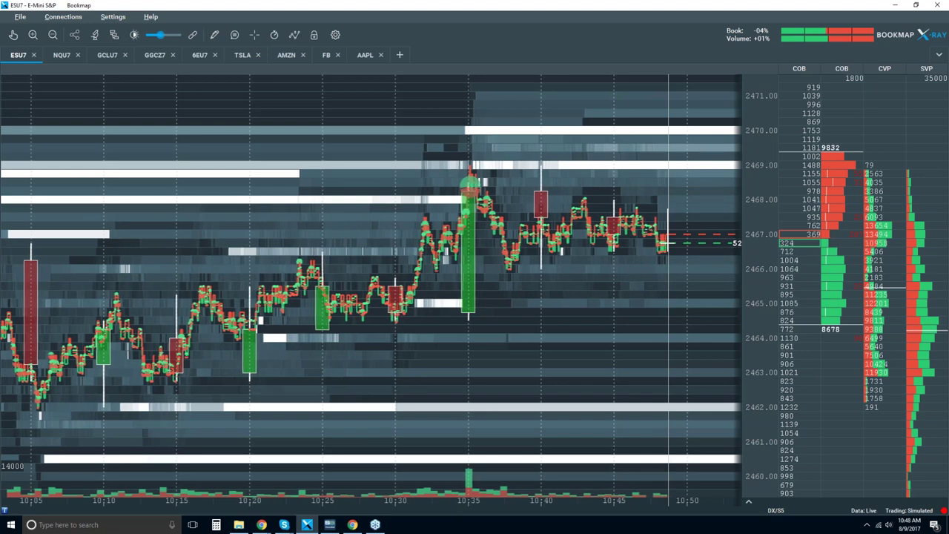
Adjust the heatmap contrast settings: brightness about 68, white cut-off about 88 and black cut-off about 18.
left_click(133, 35)
left_click_drag(429, 97, 220, 97)
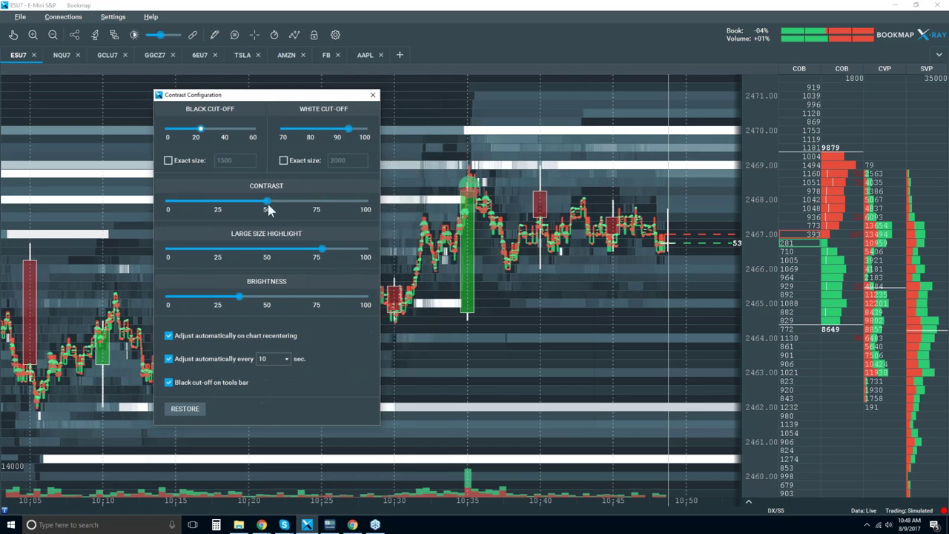
left_click_drag(241, 297, 304, 297)
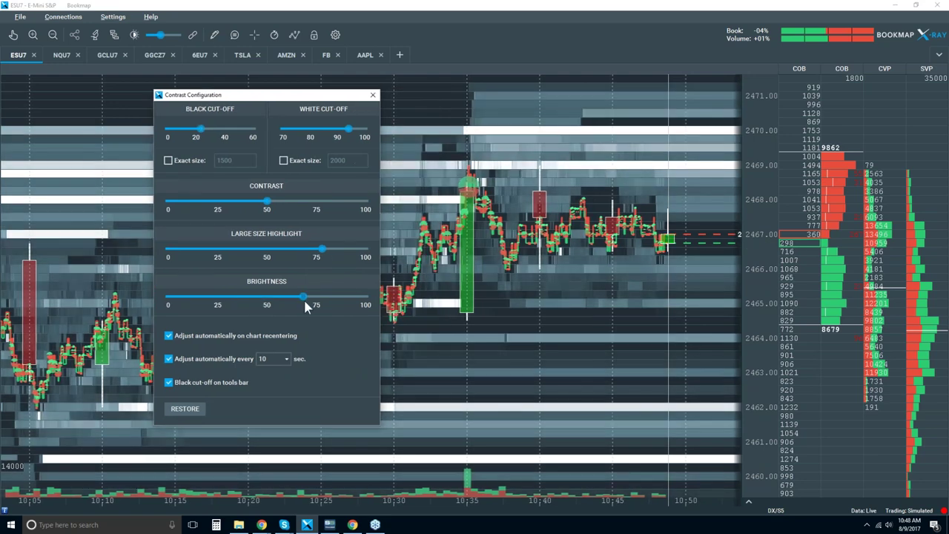
left_click_drag(349, 130, 336, 132)
mouse_move(198, 132)
left_mouse_down()
mouse_move(226, 134)
mouse_move(195, 132)
left_mouse_up()
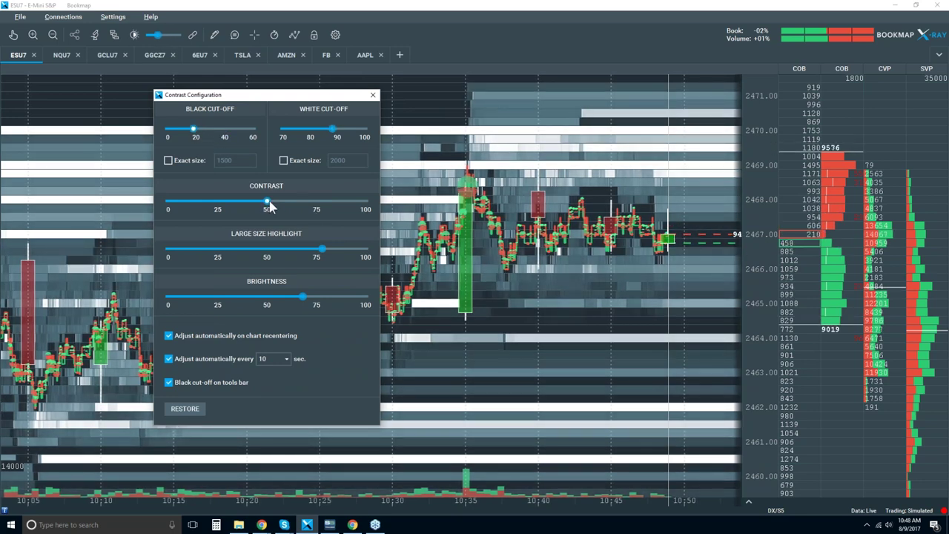
left_click(372, 94)
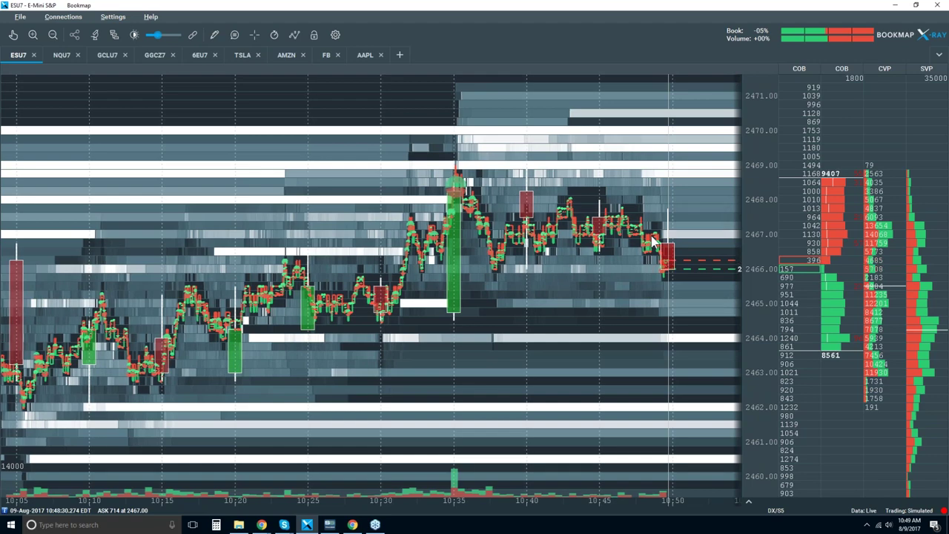
Examine the bright heatmap liquidity at 2467.00 just after 10:49 and the band below price at 2464.00.
scroll(653, 241, "up", 3)
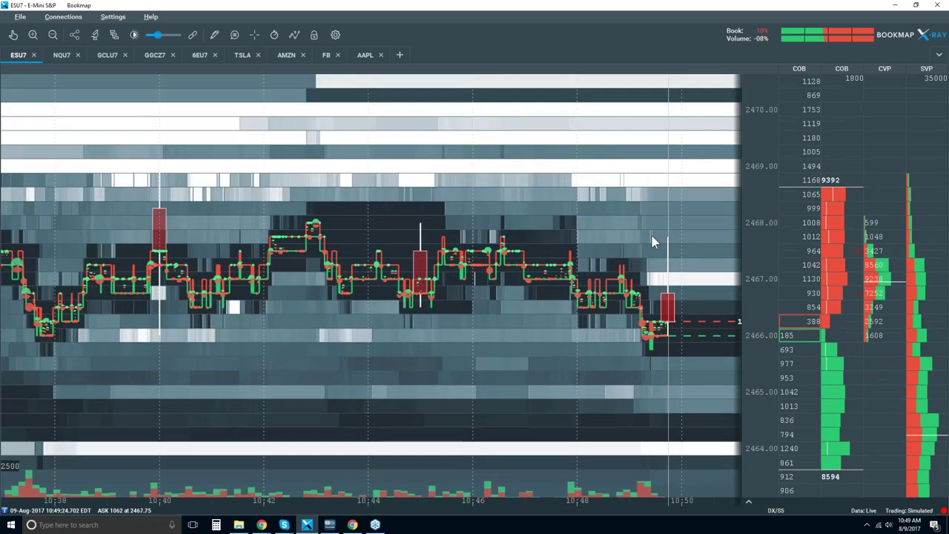
scroll(652, 235, "up", 1)
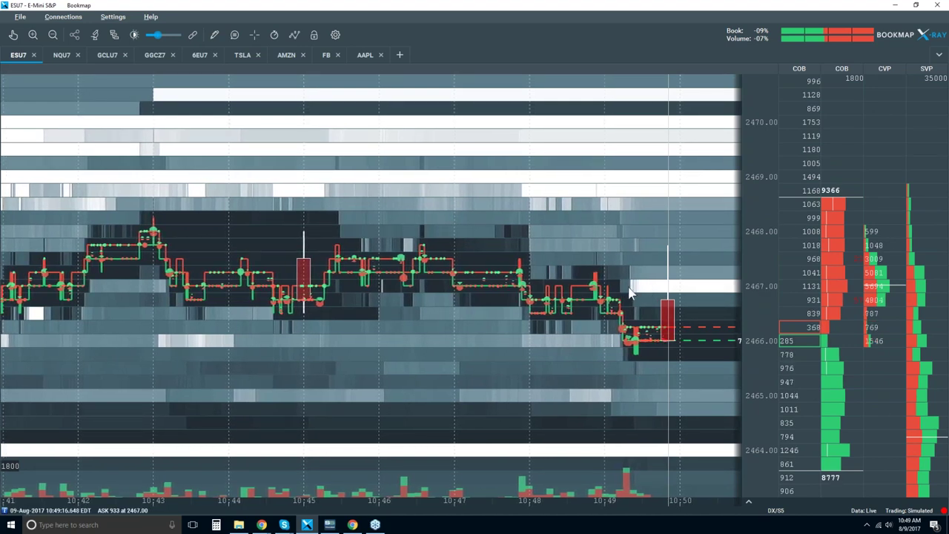
scroll(628, 292, "up", 2)
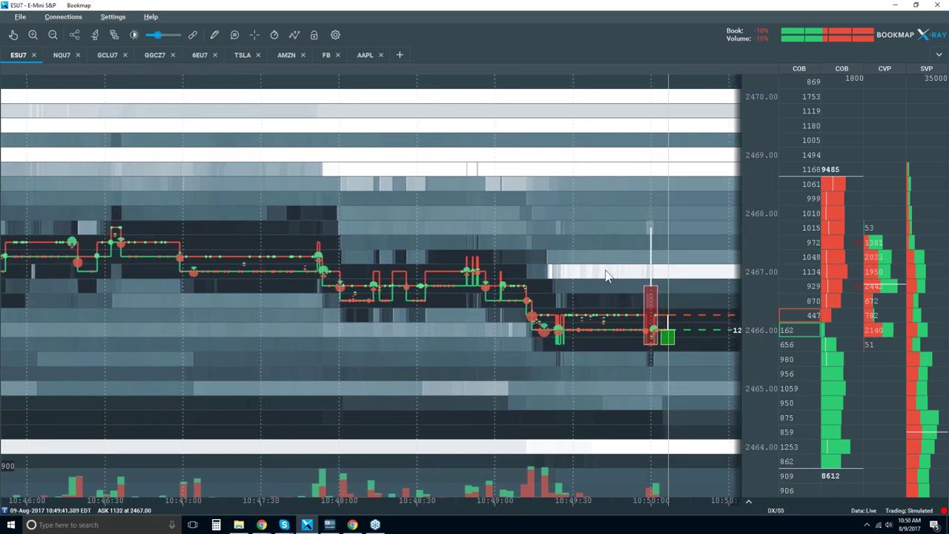
scroll(605, 275, "down", 5)
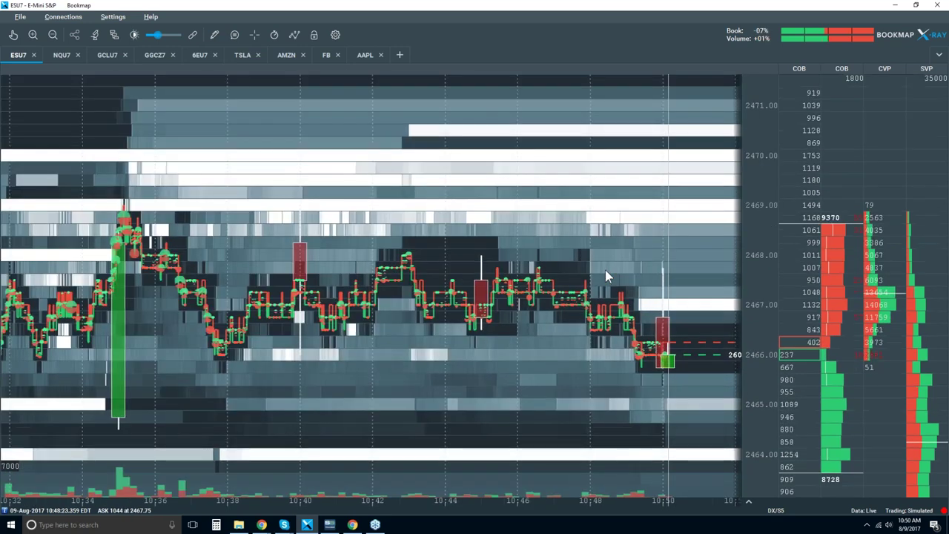
scroll(605, 270, "down", 1)
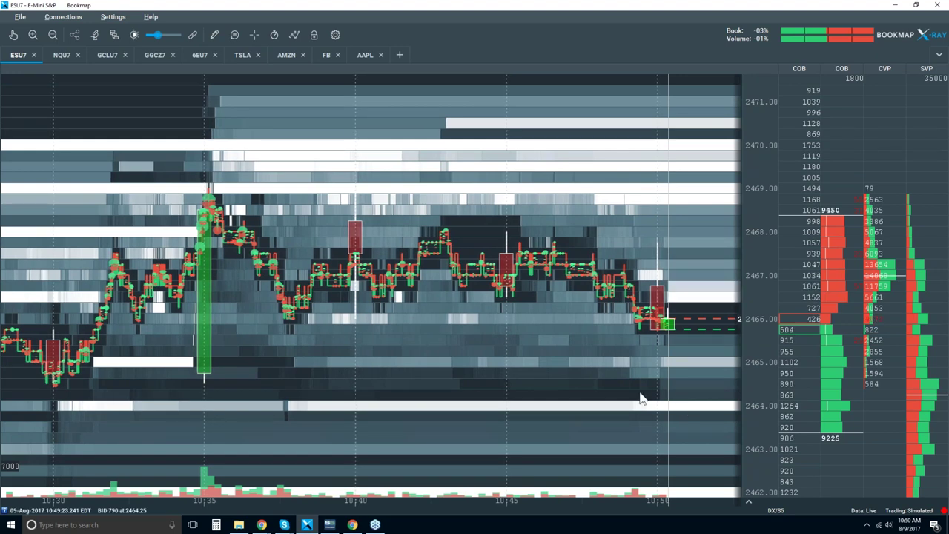
scroll(583, 298, "down", 3)
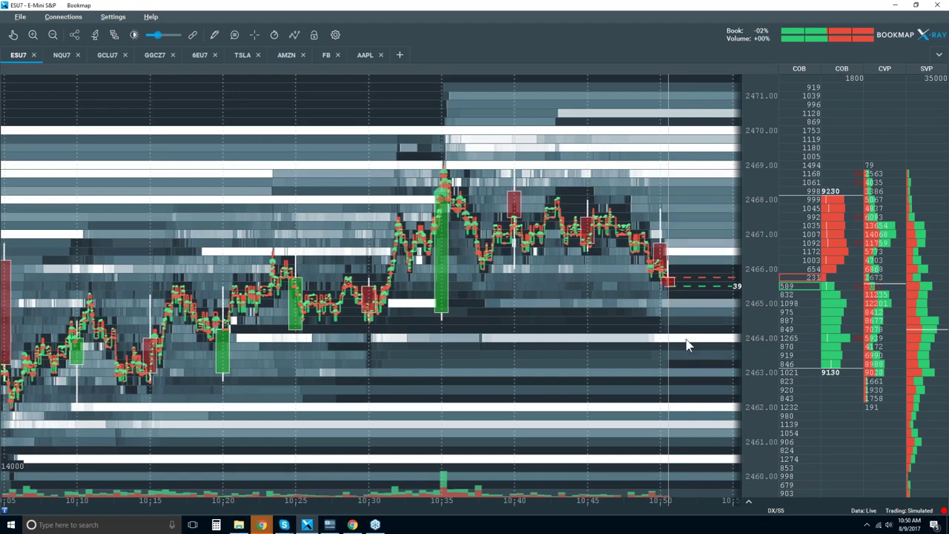
Compare the 2467.00 liquidity around 10:50 with the wider heatmap and price action since 10:00.
scroll(636, 273, "up", 3)
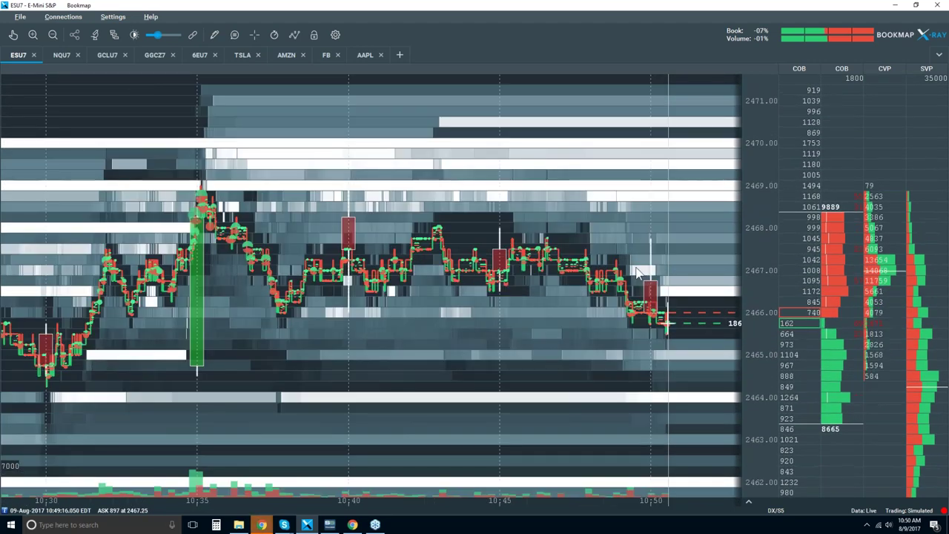
scroll(636, 273, "up", 2)
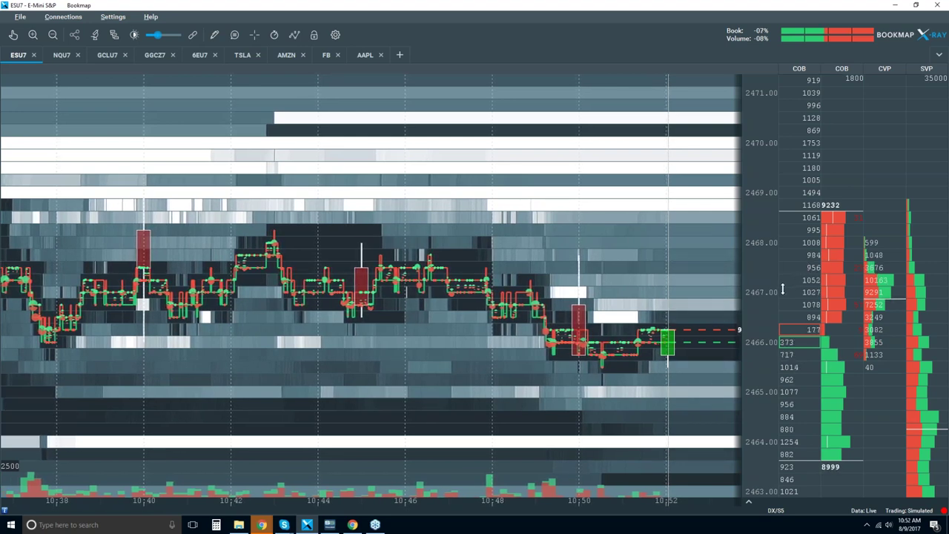
scroll(630, 274, "down", 2)
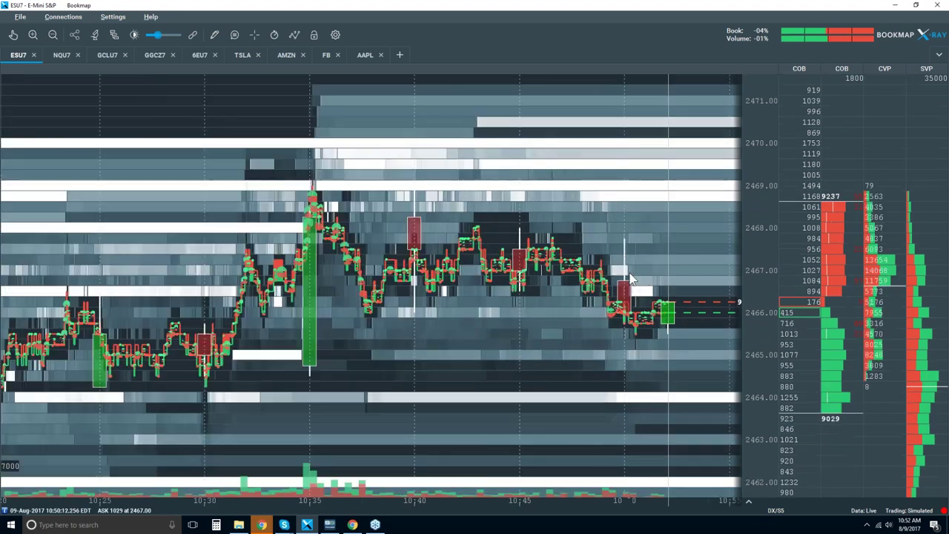
scroll(629, 278, "down", 1)
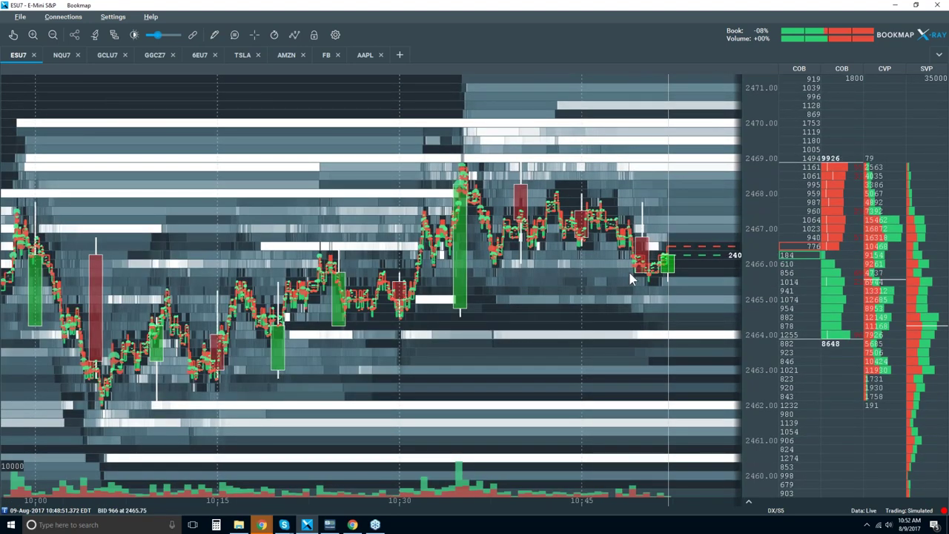
Adjust the heatmap contrast settings: brightness about 20, black cut-off about 35, white cut-off about 91 and large size highlight about 65.
scroll(630, 278, "down", 1)
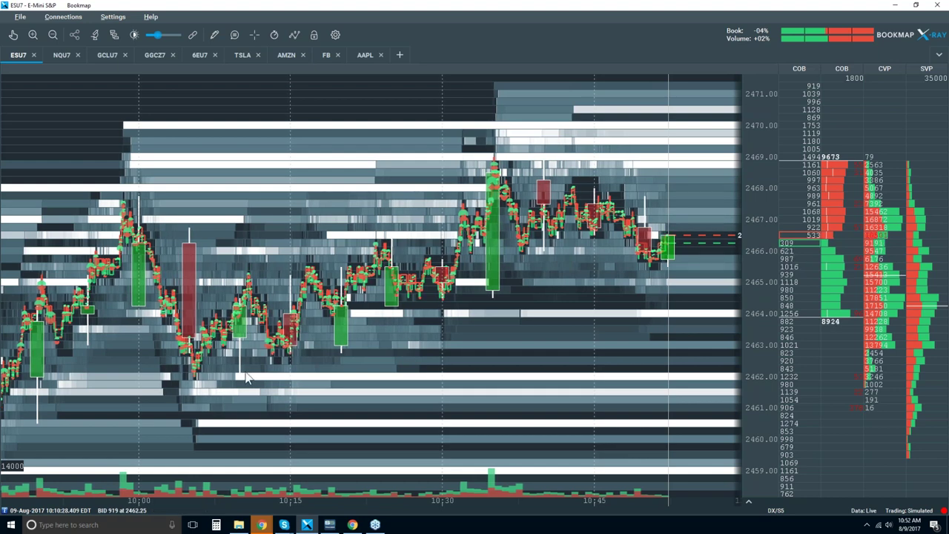
left_click(135, 35)
left_click_drag(510, 299, 413, 298)
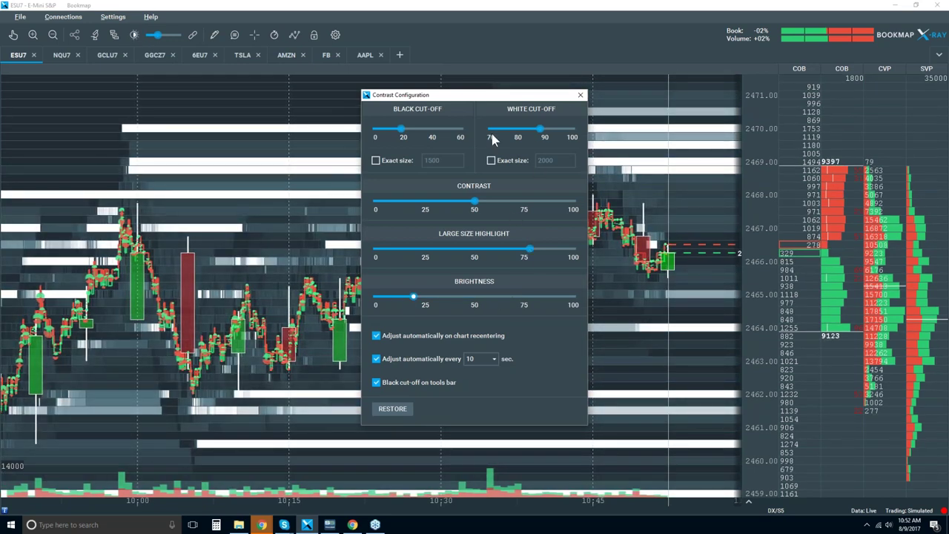
left_click_drag(403, 131, 424, 130)
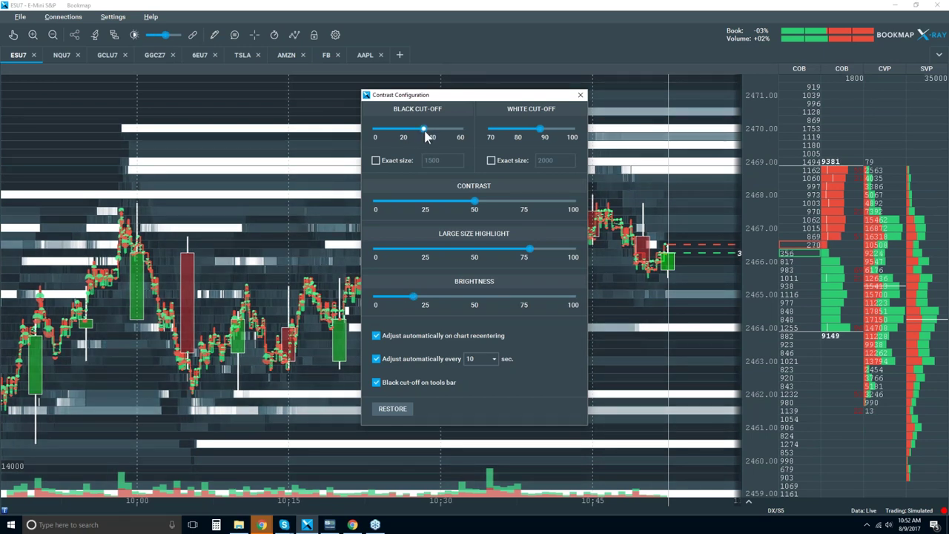
mouse_move(540, 130)
left_mouse_down()
mouse_move(557, 129)
mouse_move(547, 130)
left_mouse_up()
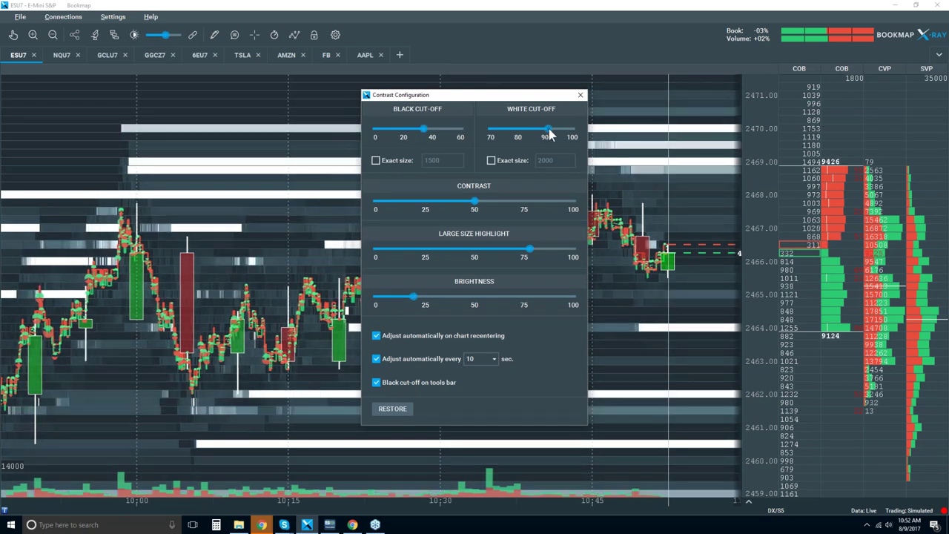
left_click_drag(532, 250, 503, 250)
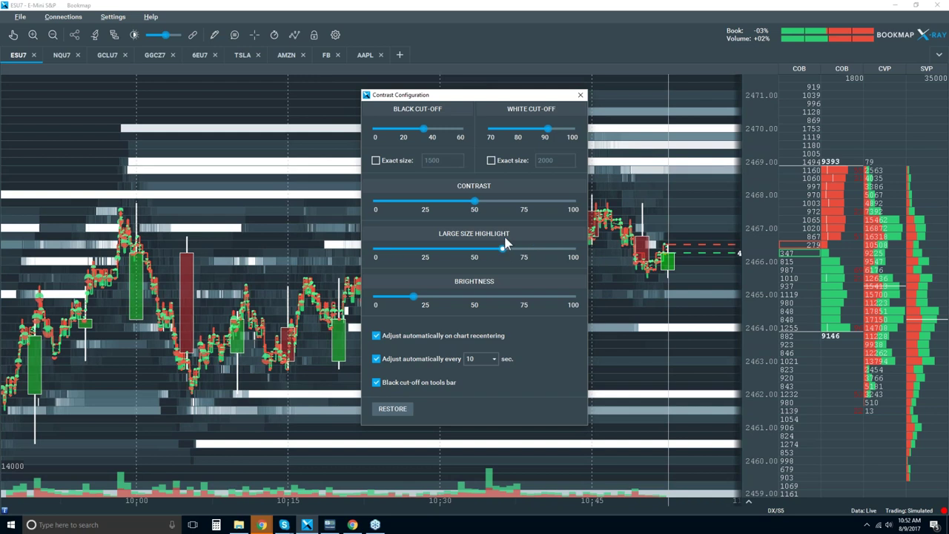
left_click(580, 96)
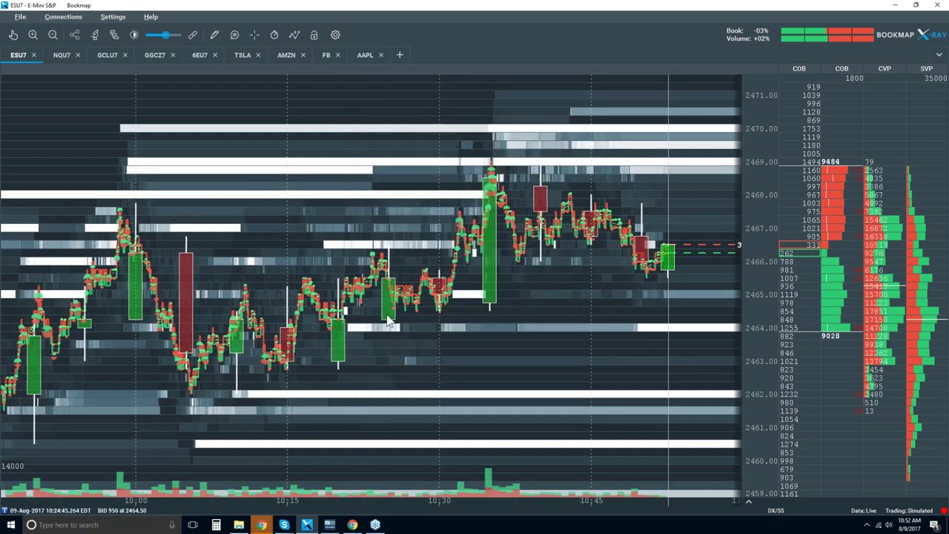
Examine the liquidity bands and volume dots around the 09:42 sell-off, between 2461.00 and 2459.00.
scroll(379, 363, "down", 3)
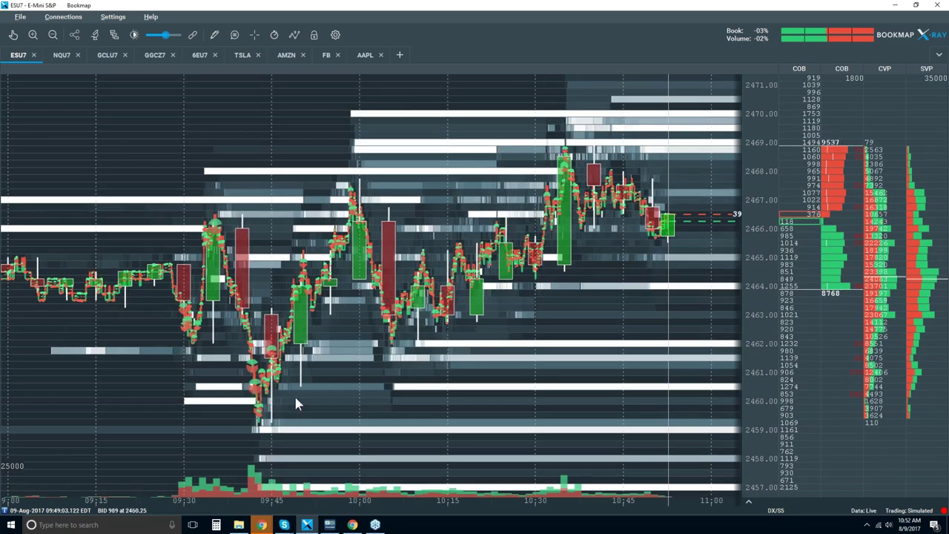
left_click(12, 34)
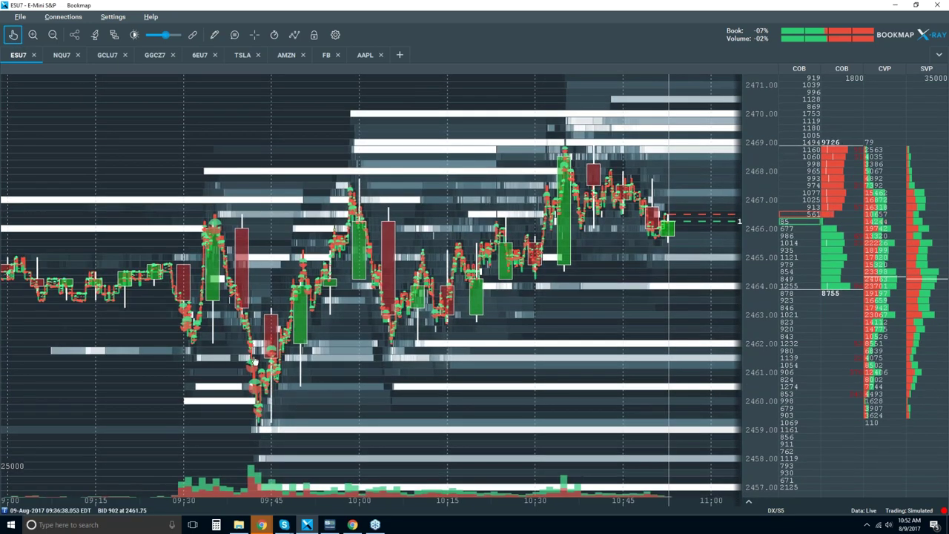
scroll(255, 363, "up", 2)
scroll(256, 363, "up", 5)
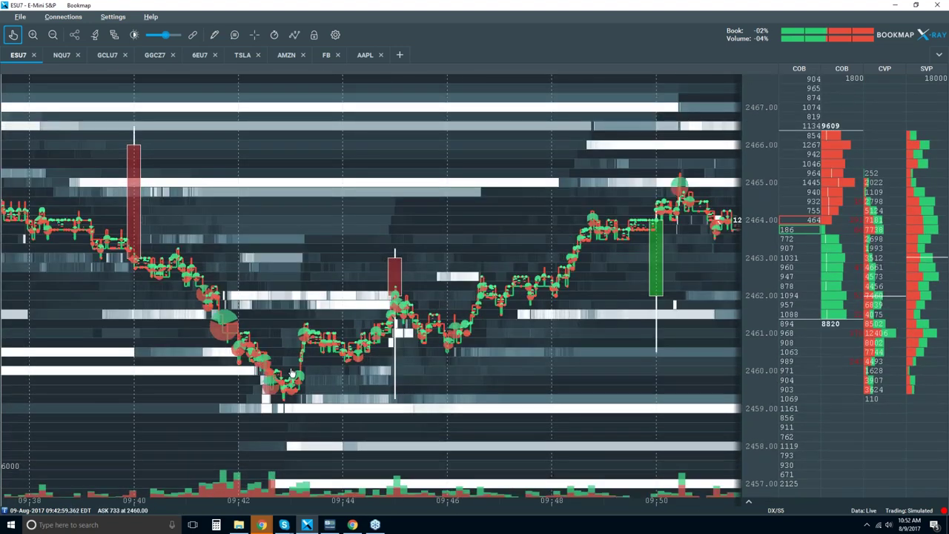
left_click_drag(128, 312, 474, 313)
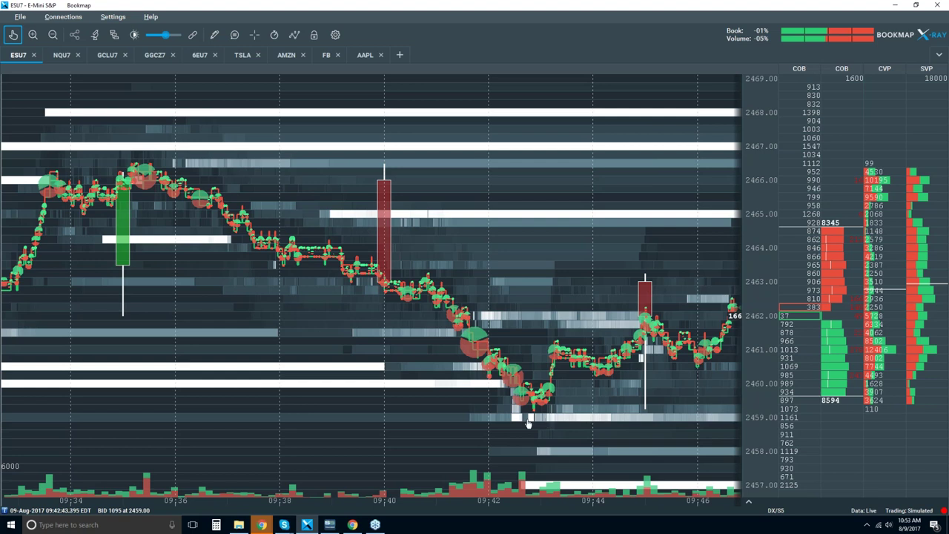
left_click_drag(756, 349, 552, 400)
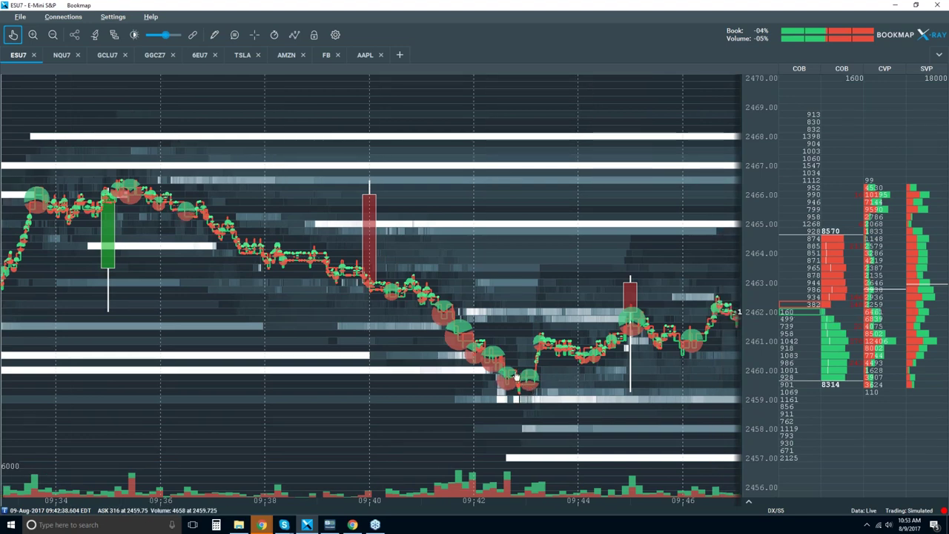
scroll(517, 377, "up", 1)
scroll(526, 358, "up", 1)
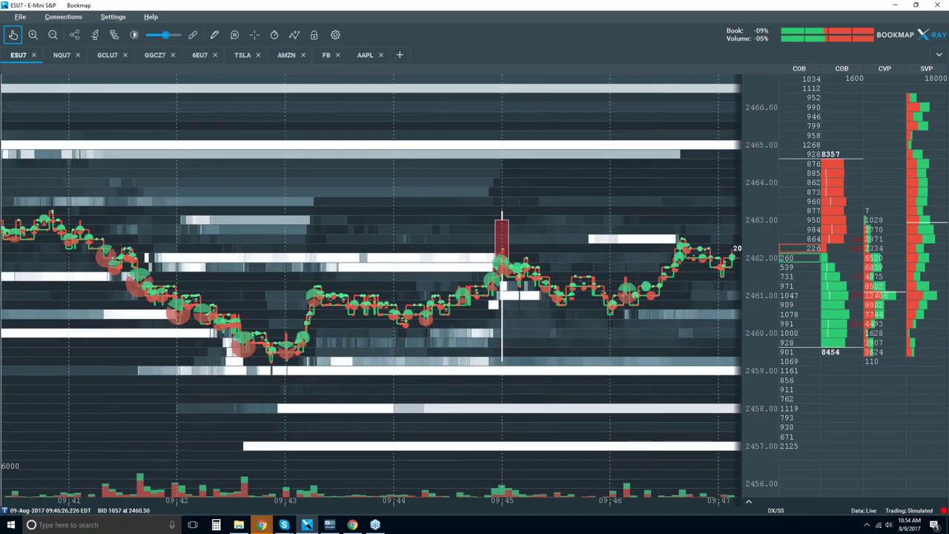
Compare the 09:42 low with the liquidity reached near 10:00 and 10:35 across the wider morning price action.
scroll(656, 318, "down", 5)
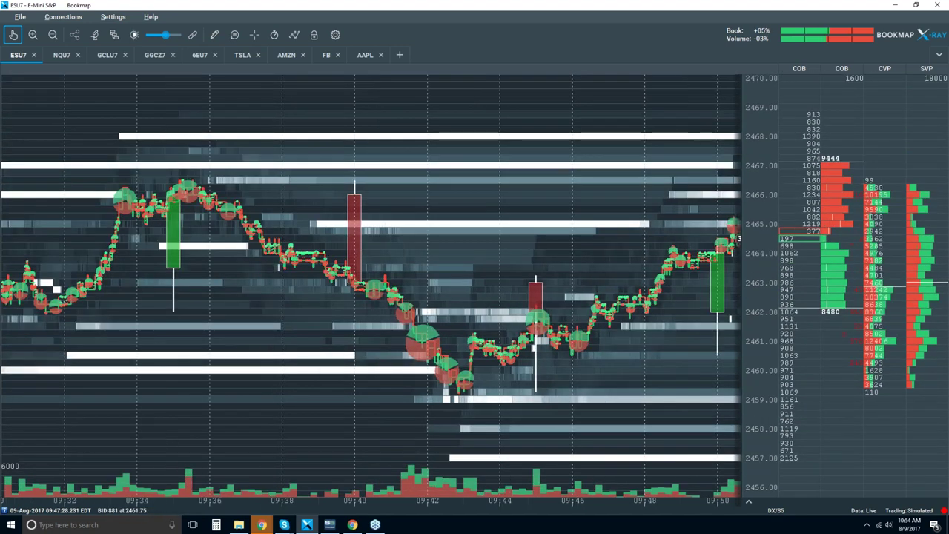
scroll(625, 320, "down", 1)
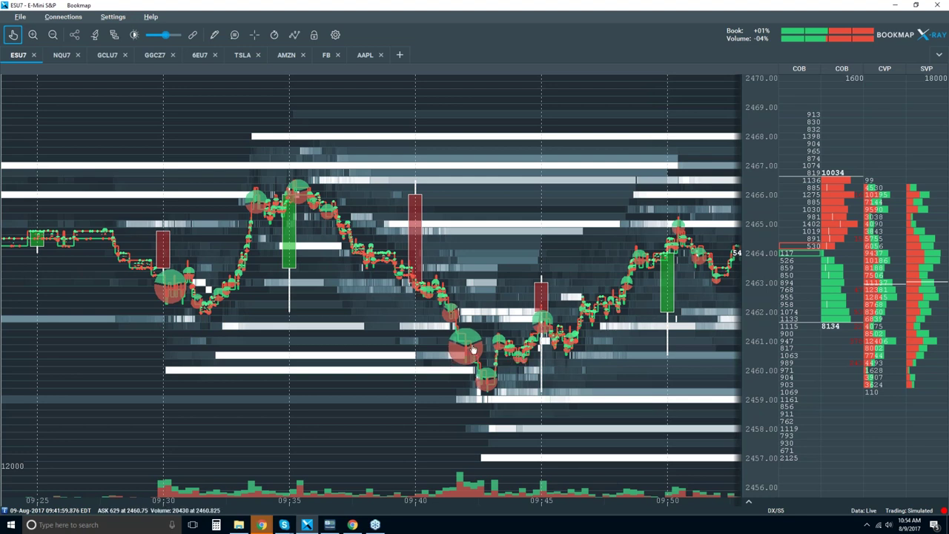
left_click_drag(582, 337, 512, 334)
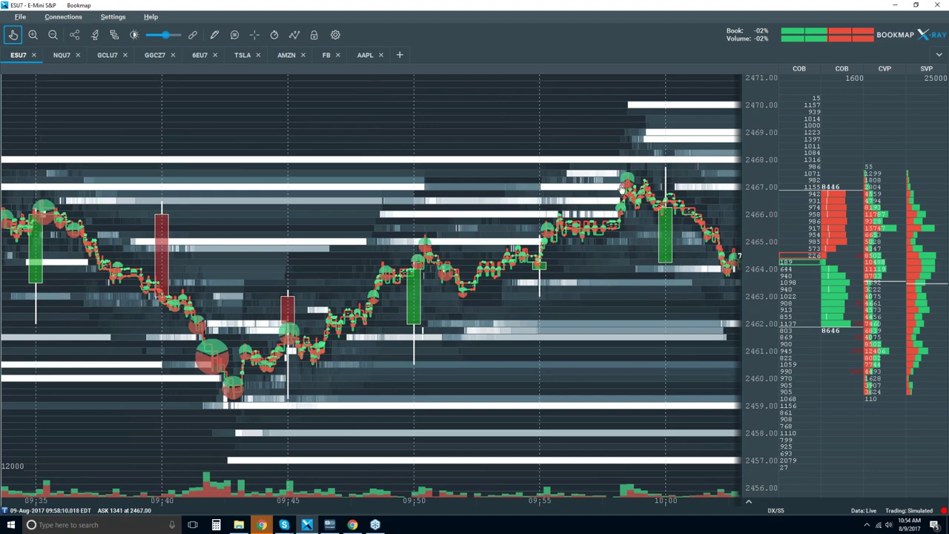
scroll(608, 209, "down", 2)
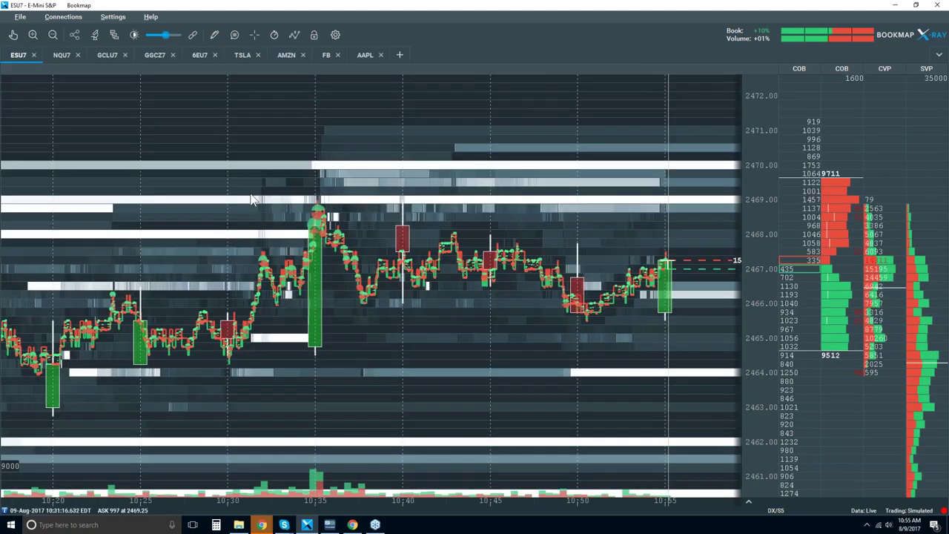
scroll(389, 261, "down", 2)
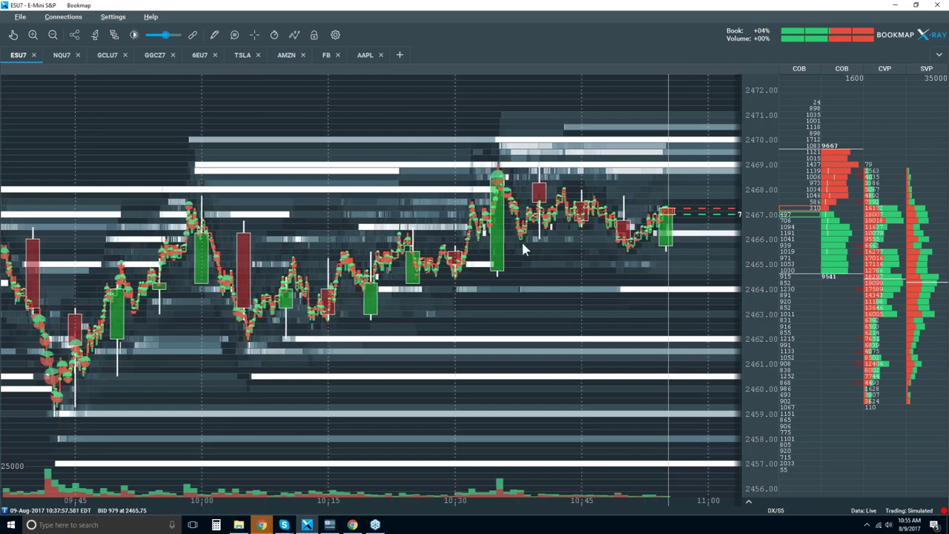
scroll(521, 240, "down", 1)
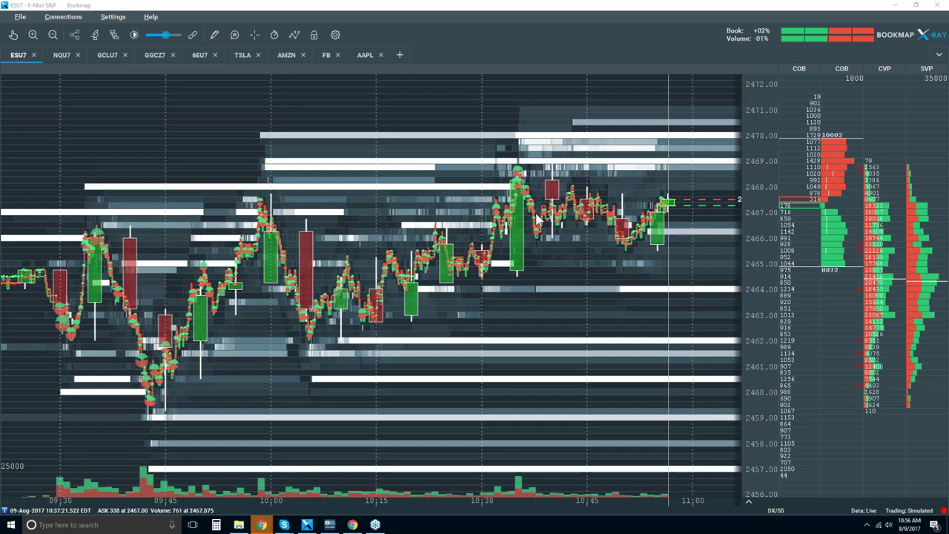
Switch to Snagit Editor and view the annotated S&P emini Aug 8, 2017 order book skew image in a maximized window.
left_click(866, 524)
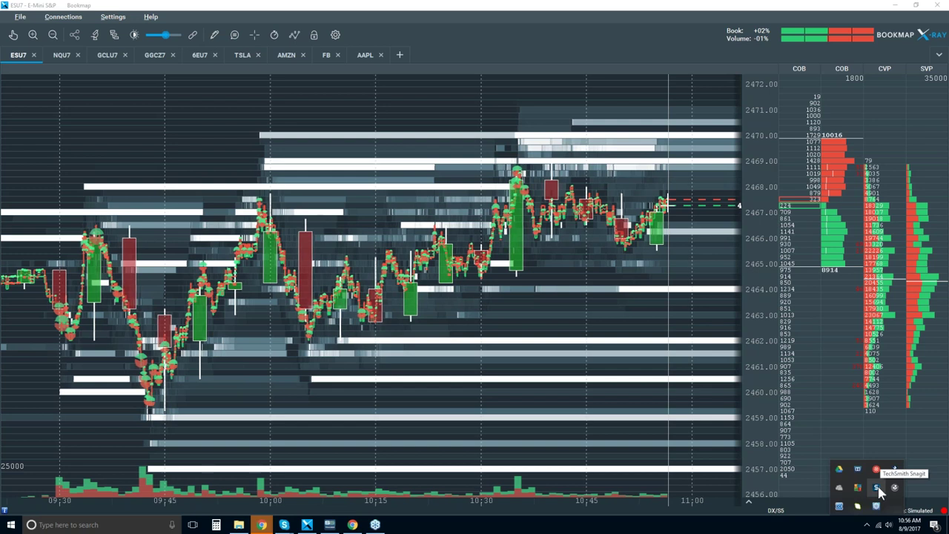
right_click(878, 488)
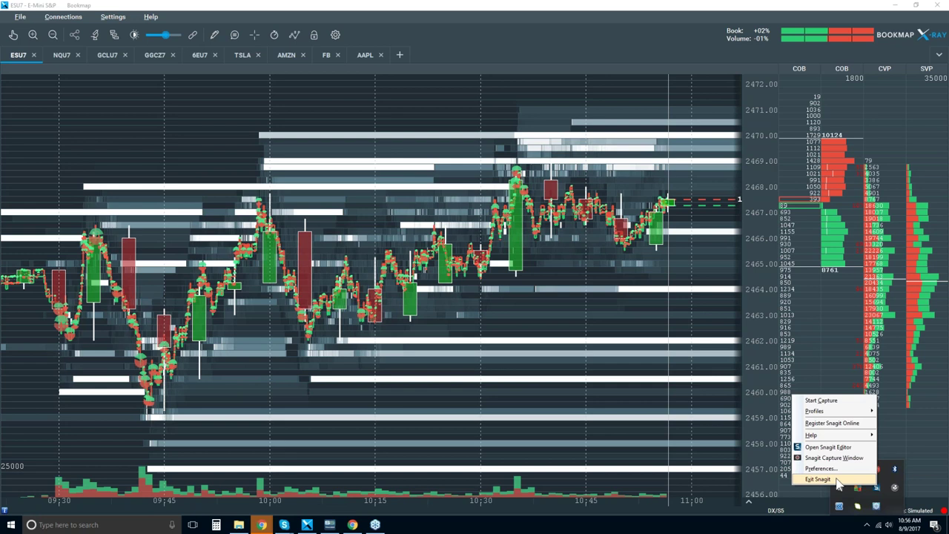
left_click(830, 446)
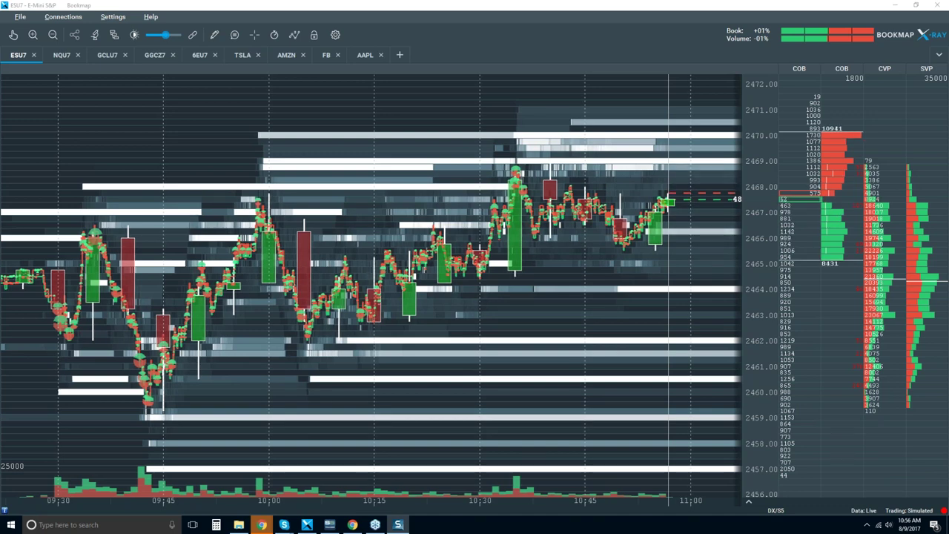
key("alt+Tab")
left_click_drag(765, 68, 760, 66)
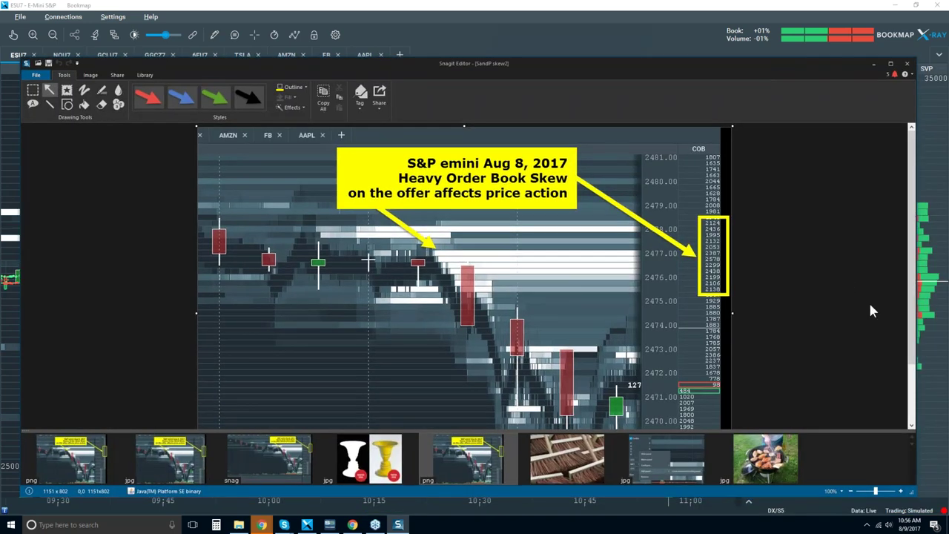
left_click_drag(913, 243, 909, 274)
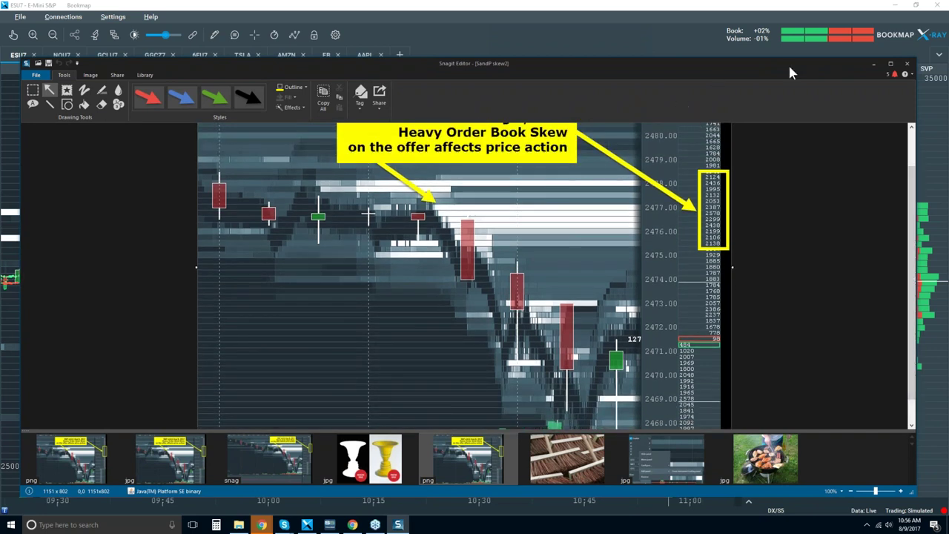
left_click(894, 65)
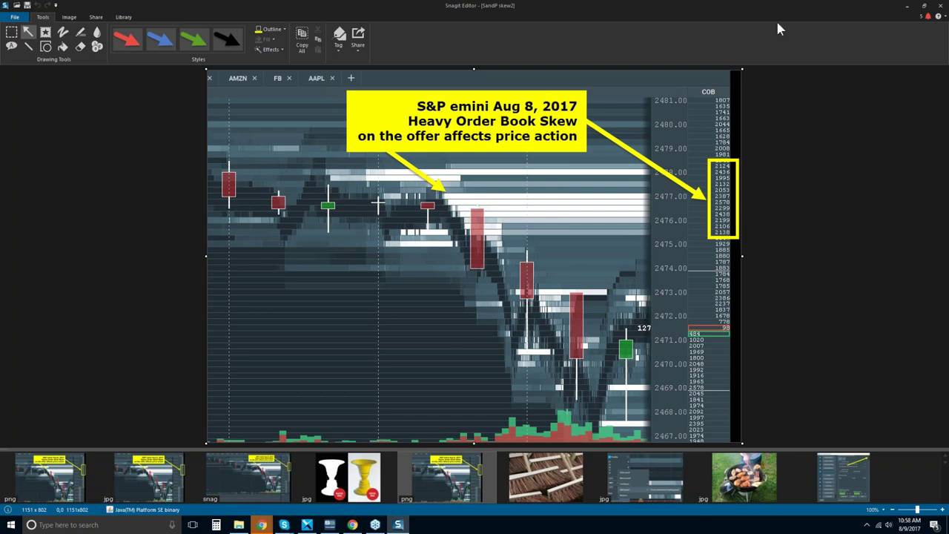
Close Snagit Editor and return to the ESU7 chart in Bookmap.
left_click(924, 6)
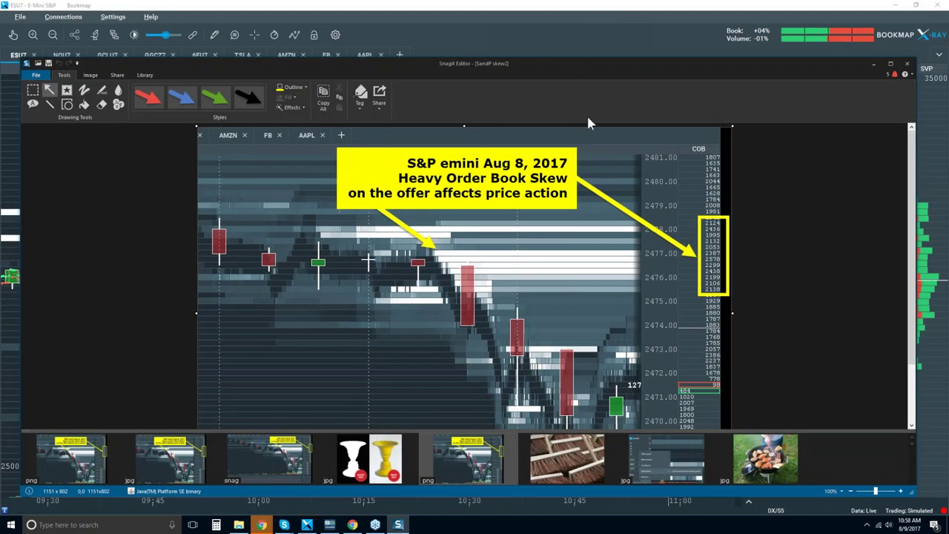
left_click_drag(548, 69, 936, 302)
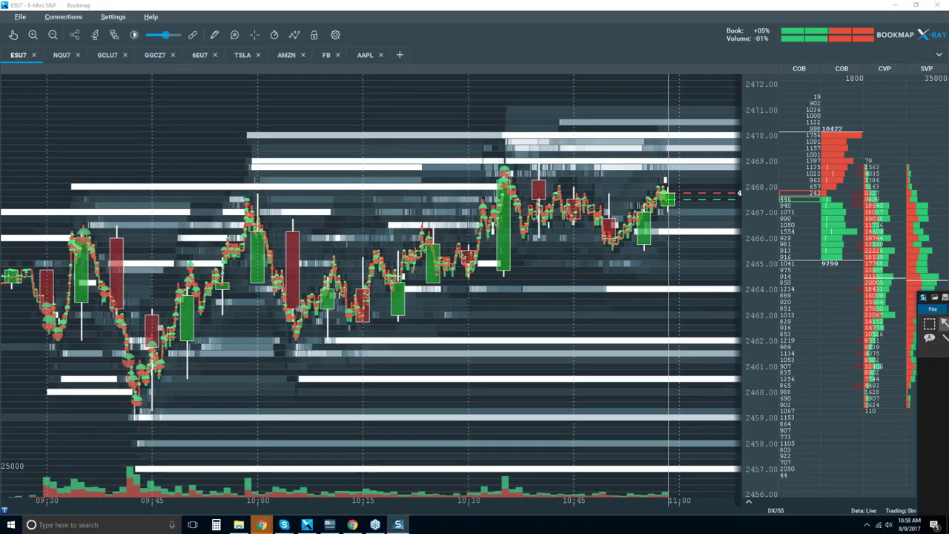
key("alt+F4")
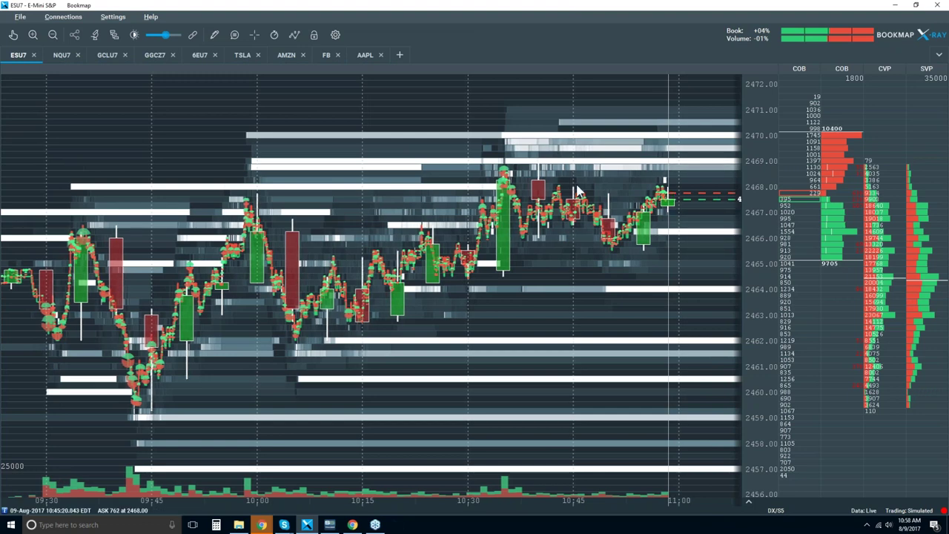
Examine the order book and liquidity since 10:42, and review the display options of the CVP column, including Quotes Delta.
scroll(577, 191, "down", 2)
scroll(578, 192, "up", 3)
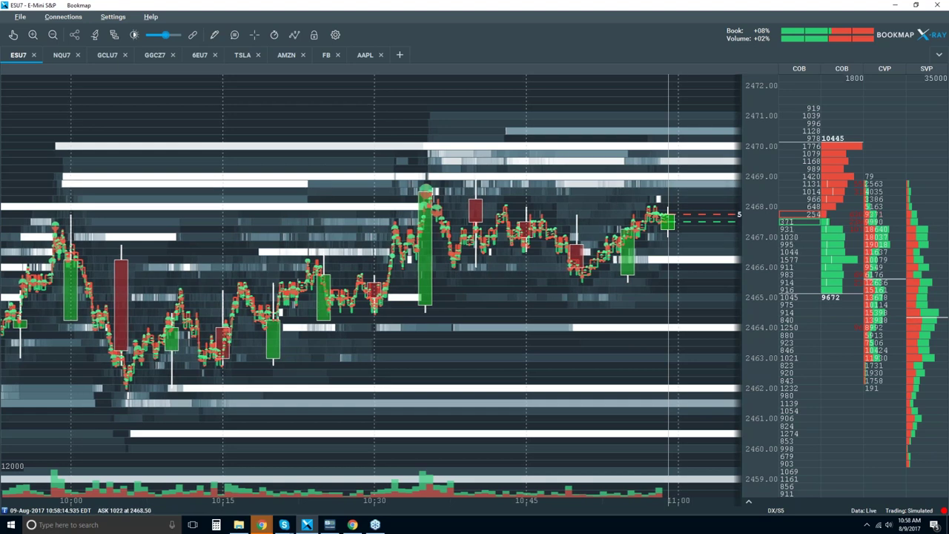
scroll(645, 180, "up", 2)
scroll(534, 211, "up", 3)
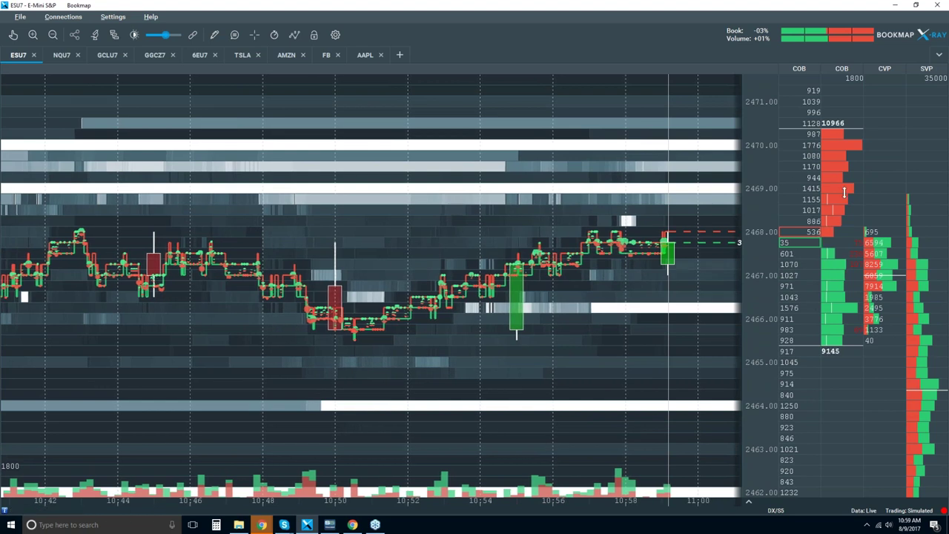
right_click(883, 190)
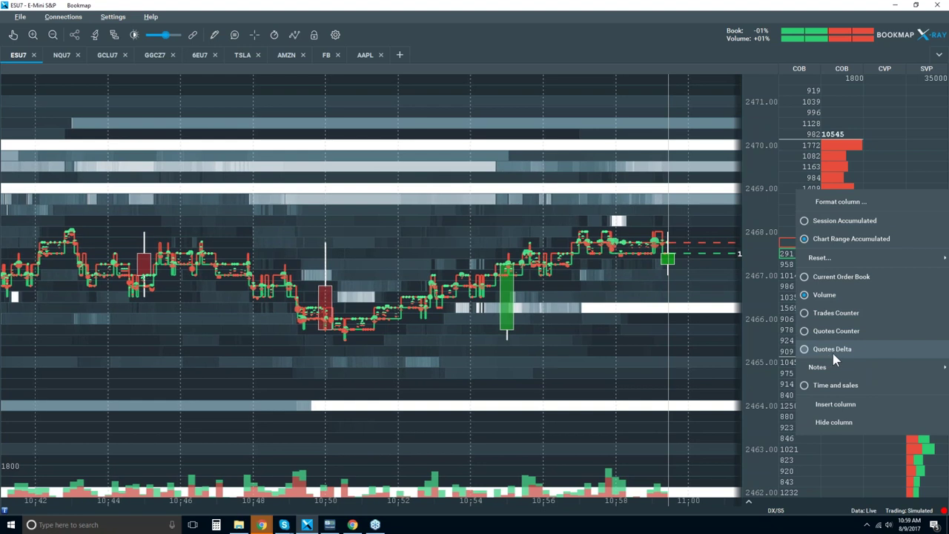
mouse_move(835, 366)
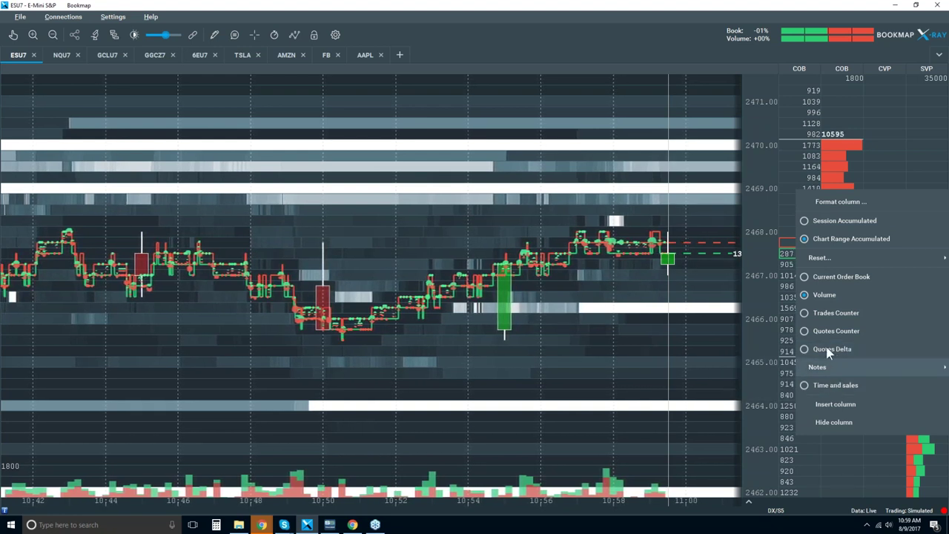
left_click(828, 350)
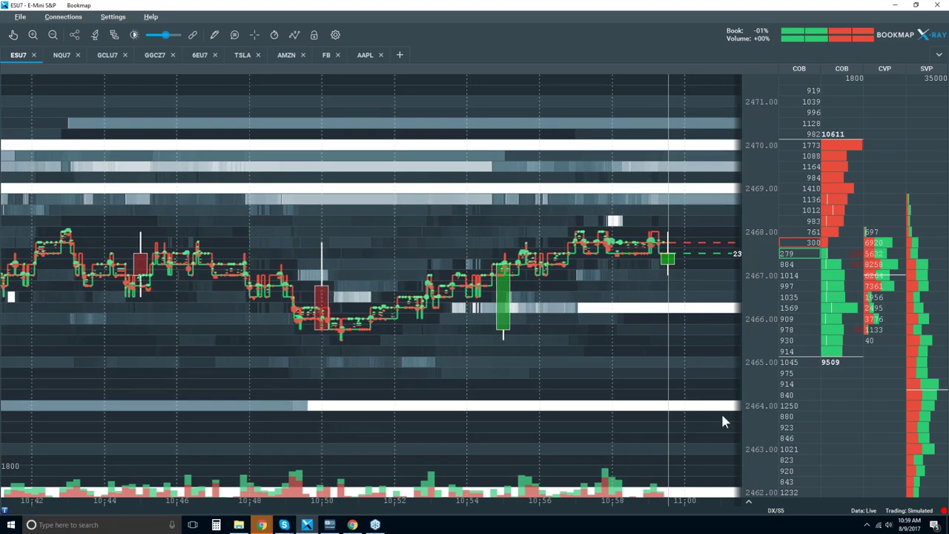
Show the CVD indicator pane below the ESU7 chart and view it from 10:30 onward.
left_click(747, 505)
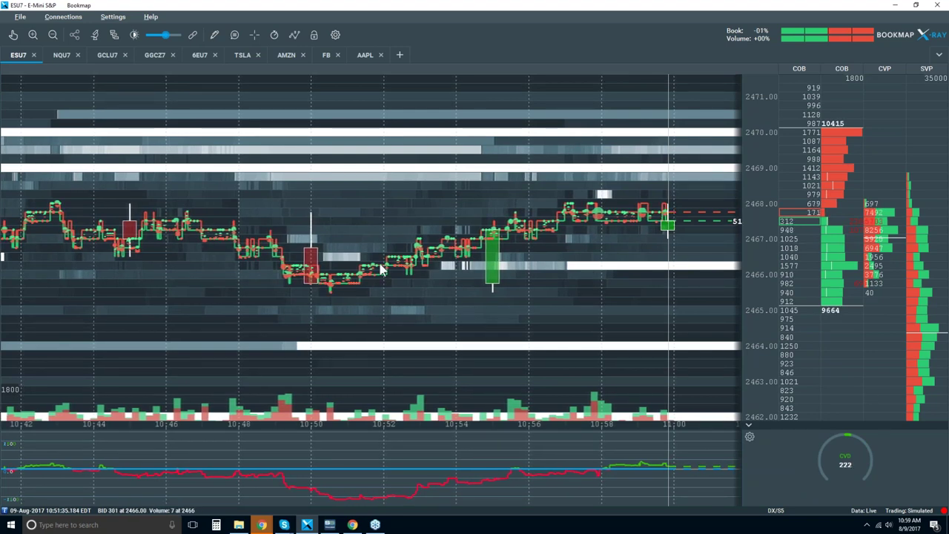
scroll(467, 260, "down", 4)
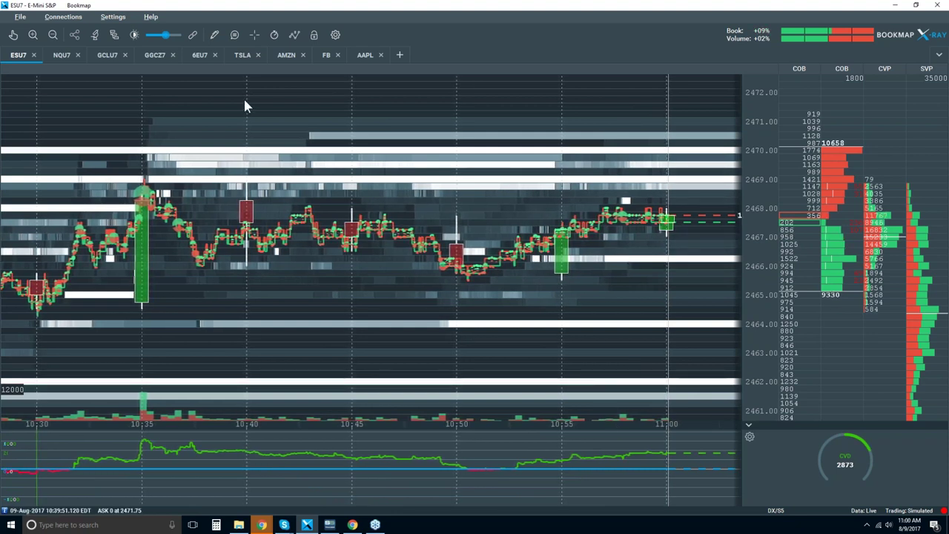
Review the Chase, Escape and Execute entries in the ESU7 API add-ons configuration, leaving them all disabled.
left_click(115, 37)
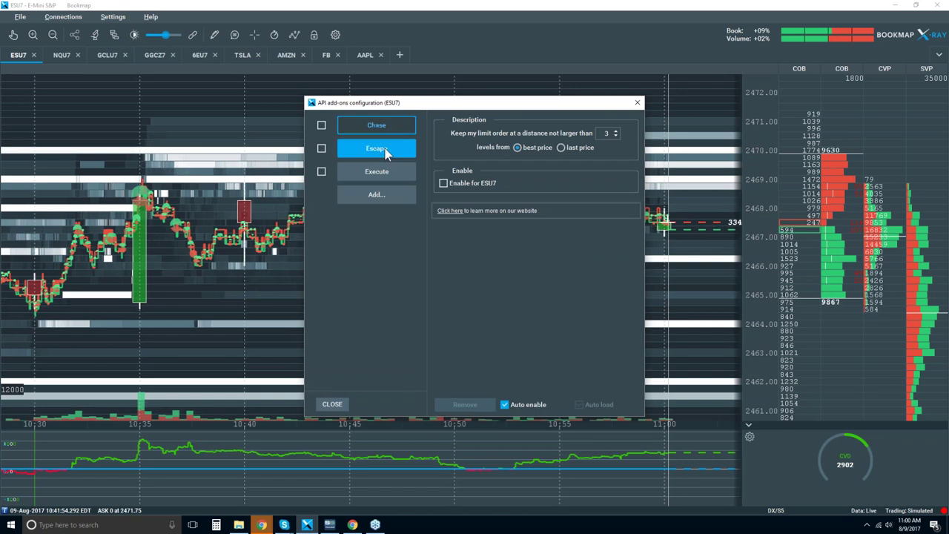
left_click(389, 149)
left_click(390, 169)
left_click_drag(419, 110, 343, 121)
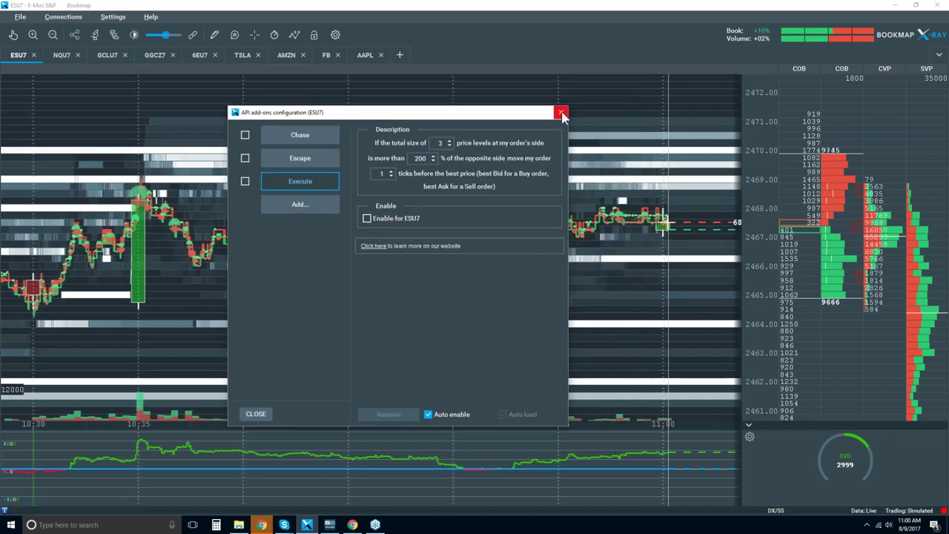
left_click(562, 113)
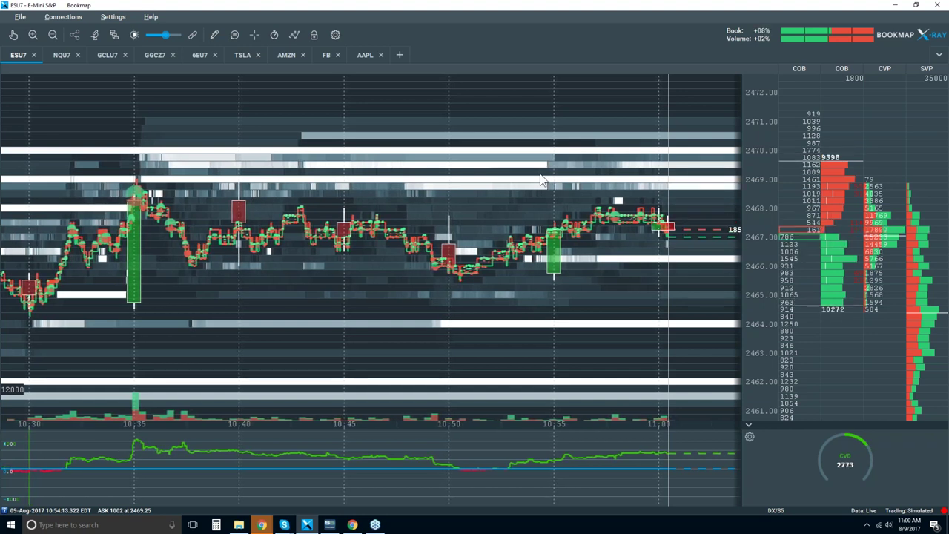
Enable trading in the Trade Control Panel and place size 5 buy limit orders on ESU7 at 2465.50 and 2464.50.
scroll(541, 180, "up", 2)
scroll(540, 178, "up", 1)
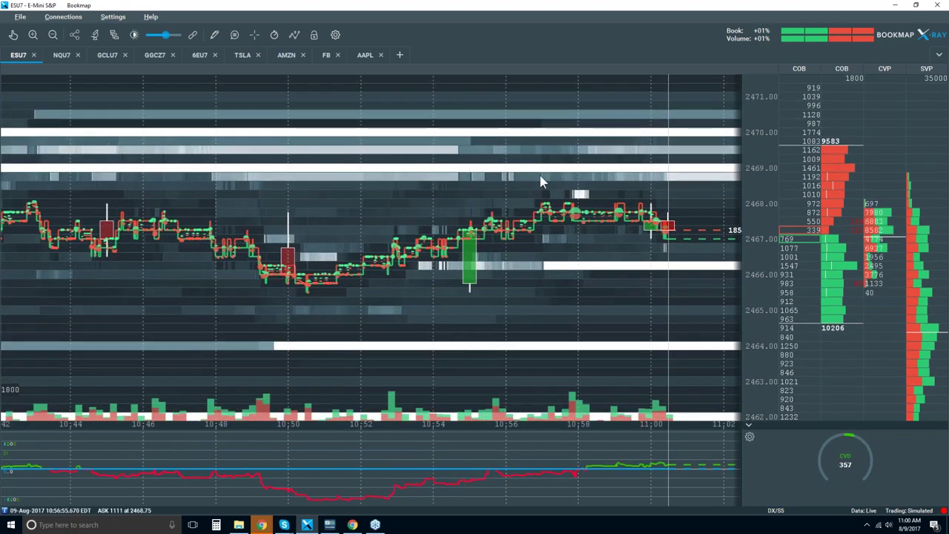
left_click(314, 35)
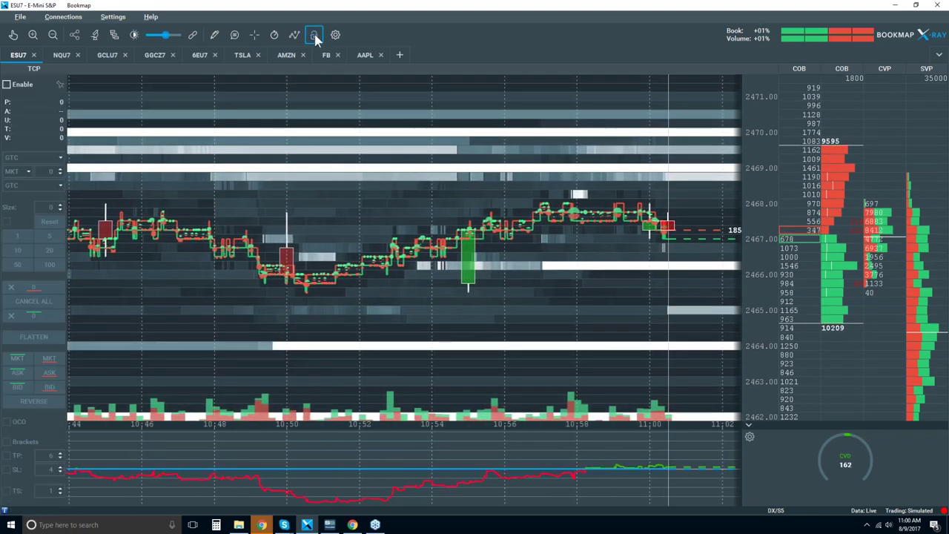
left_click(7, 85)
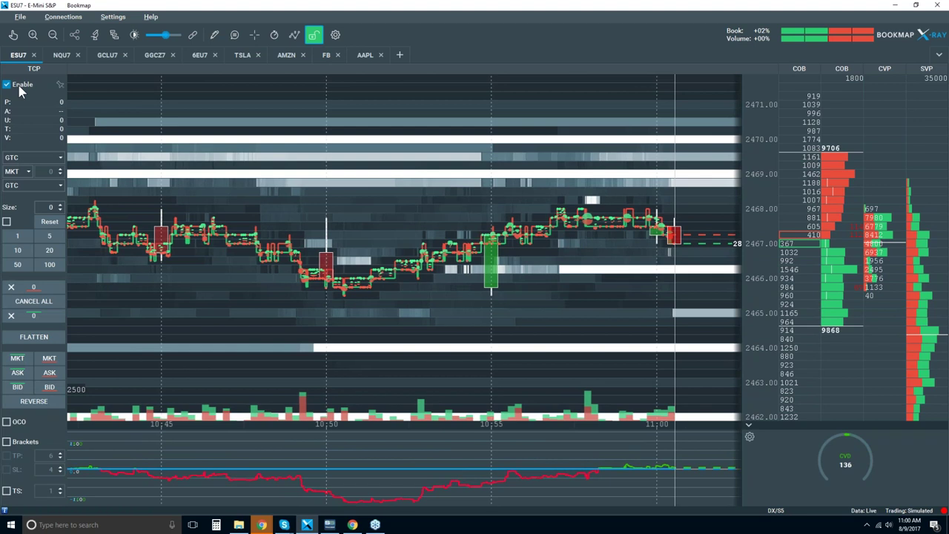
left_click(50, 235)
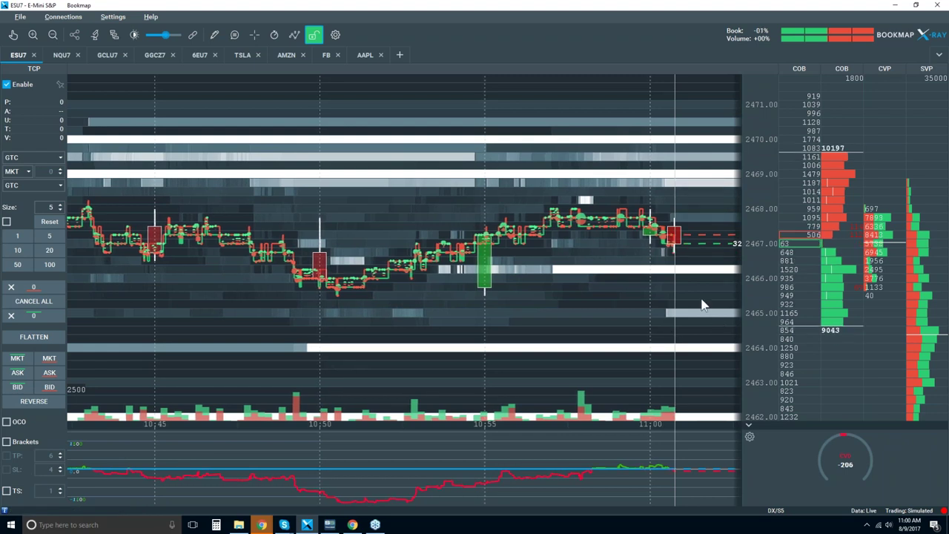
left_click(704, 327)
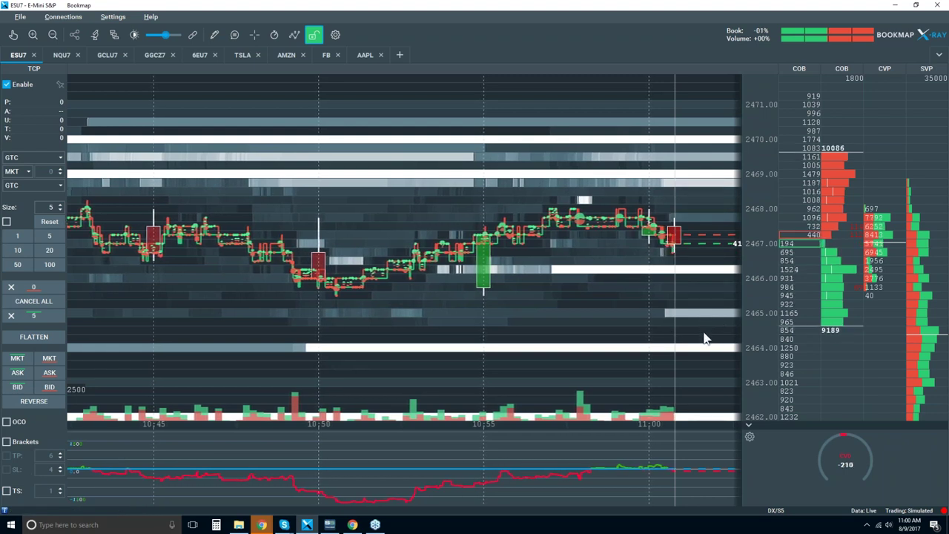
Disable trading and review the ESU7 trading configuration with its order and data display options.
left_click(6, 84)
left_click(314, 34)
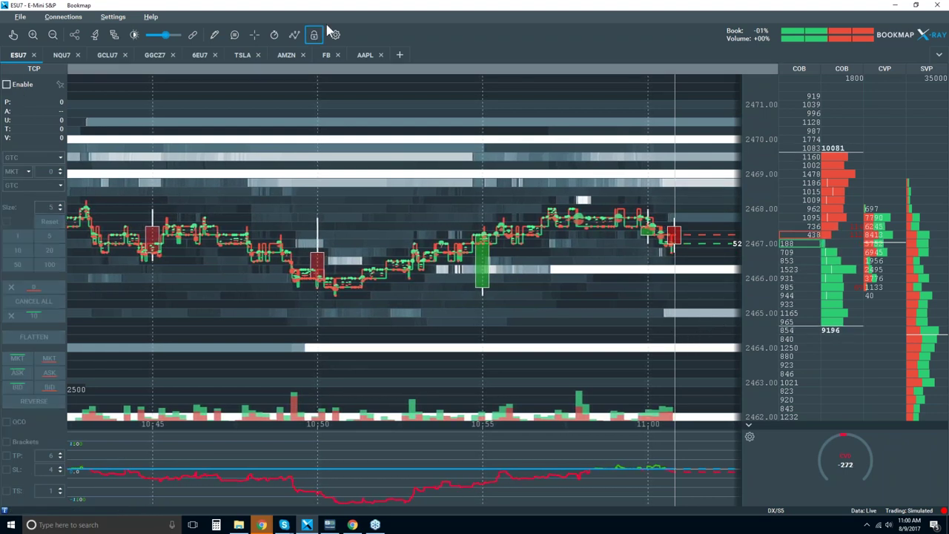
left_click(335, 34)
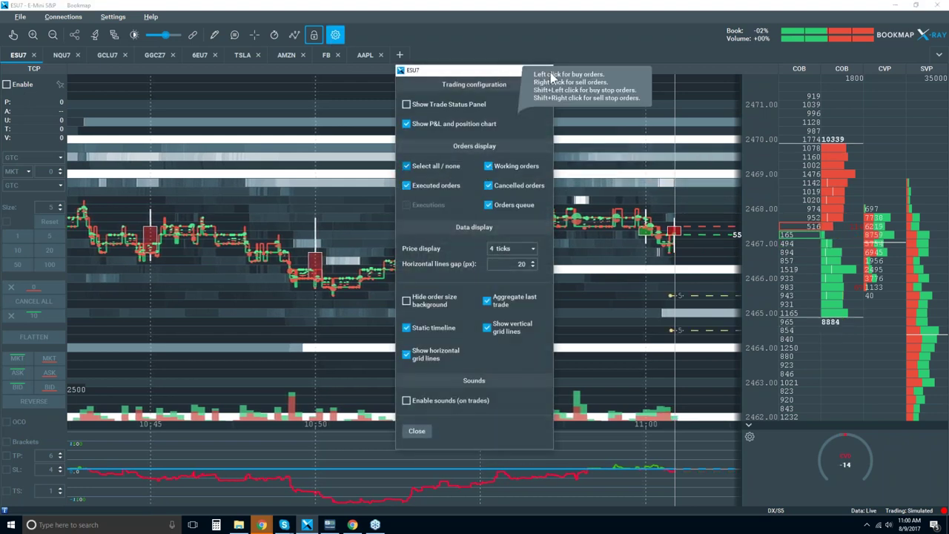
left_click(418, 431)
Enable trading again and place two more size 5 buy limit orders at 2464.75 and 2465.25.
left_click(38, 82)
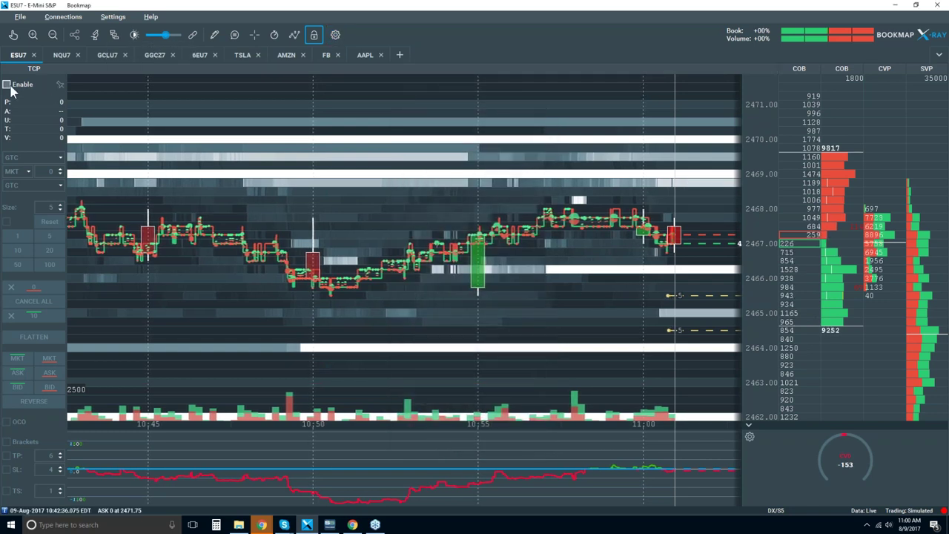
left_click(699, 321)
left_click(699, 304)
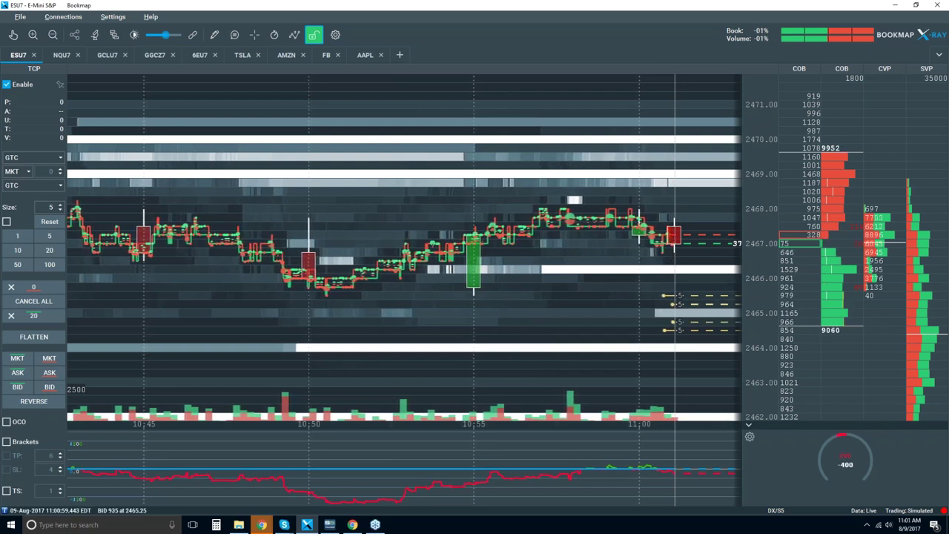
Move three of the working buy orders to 2464.25 and the remaining one to 2463.25 on the chart.
left_click_drag(671, 326, 671, 304)
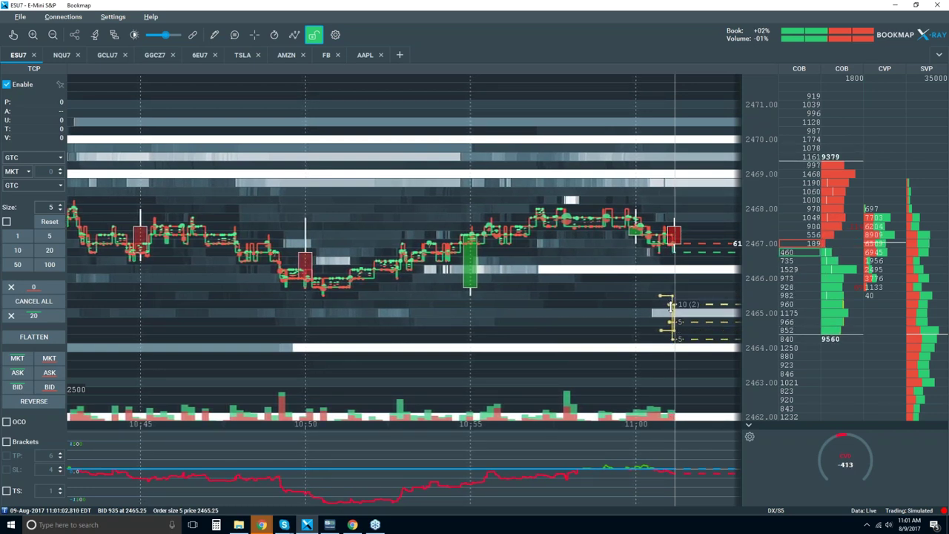
left_click_drag(667, 338, 670, 339)
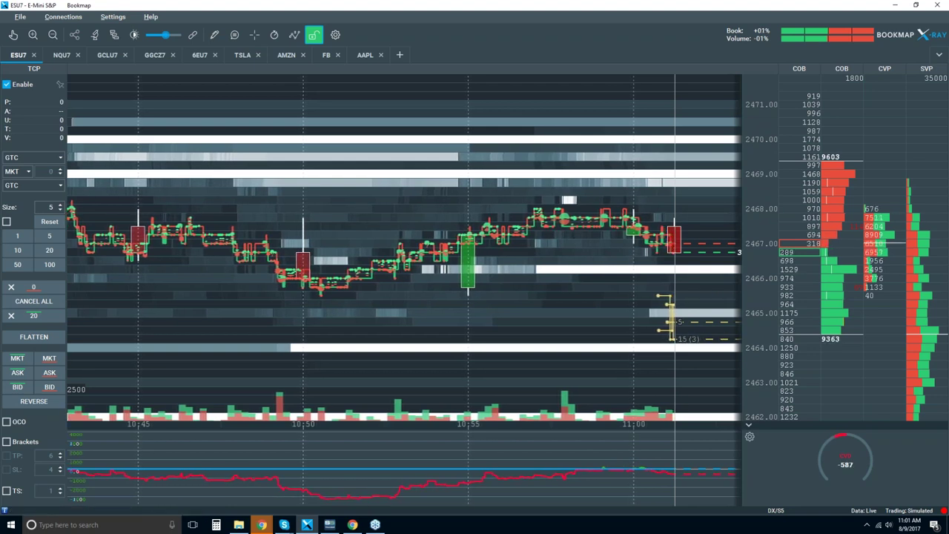
left_click_drag(671, 322, 675, 373)
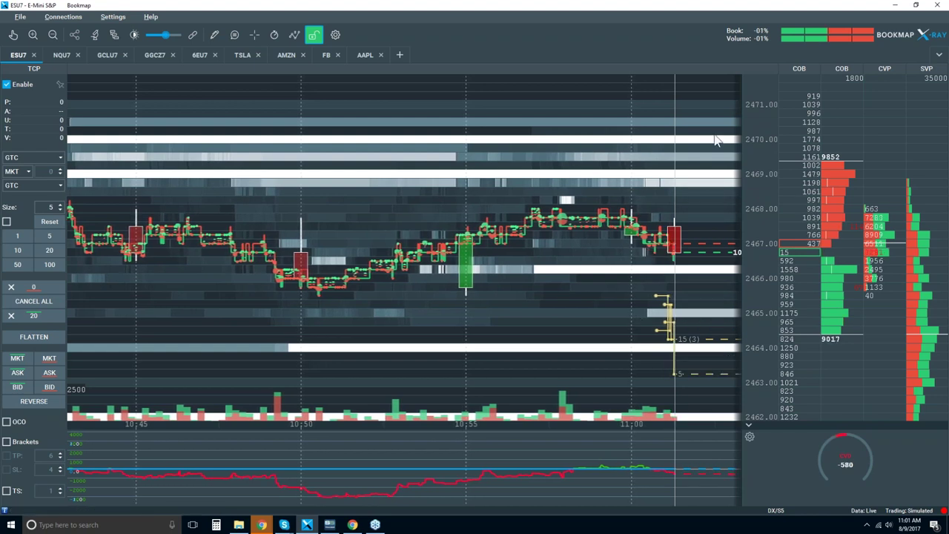
Place three size 5 sell limit orders above the price at 2469.25, 2469.75 and 2470.25.
left_click(691, 164)
left_click(692, 148)
left_click(697, 132)
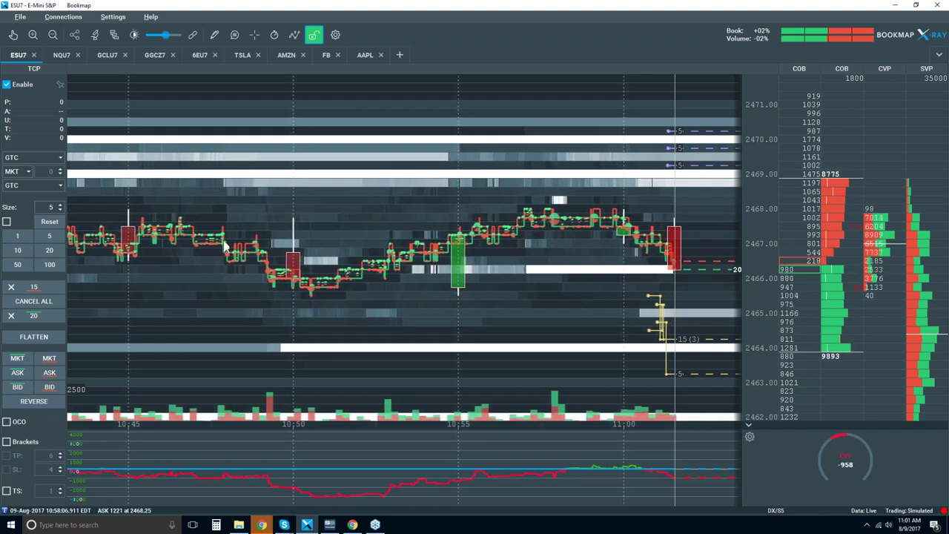
Cancel all working orders and hide the Trade Control Panel with trading disabled.
left_click(41, 302)
left_click(7, 84)
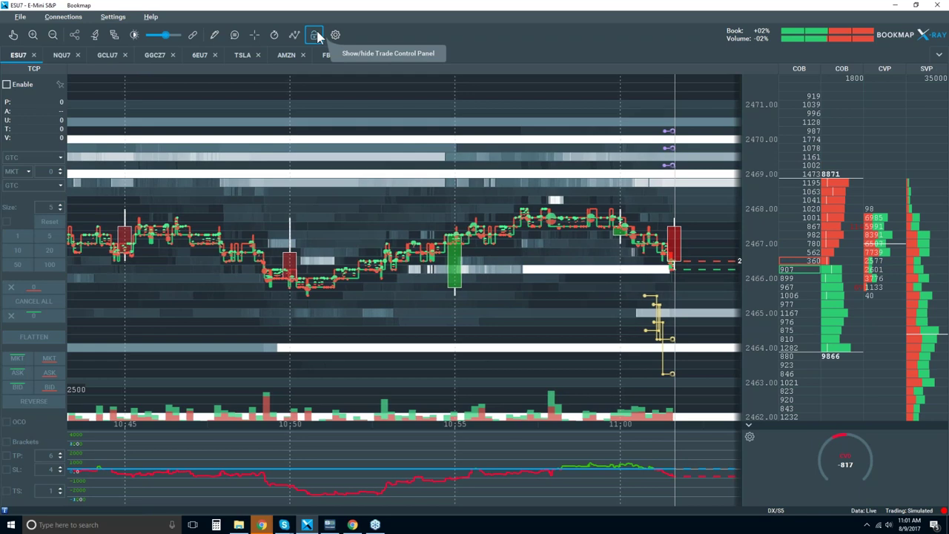
left_click(315, 35)
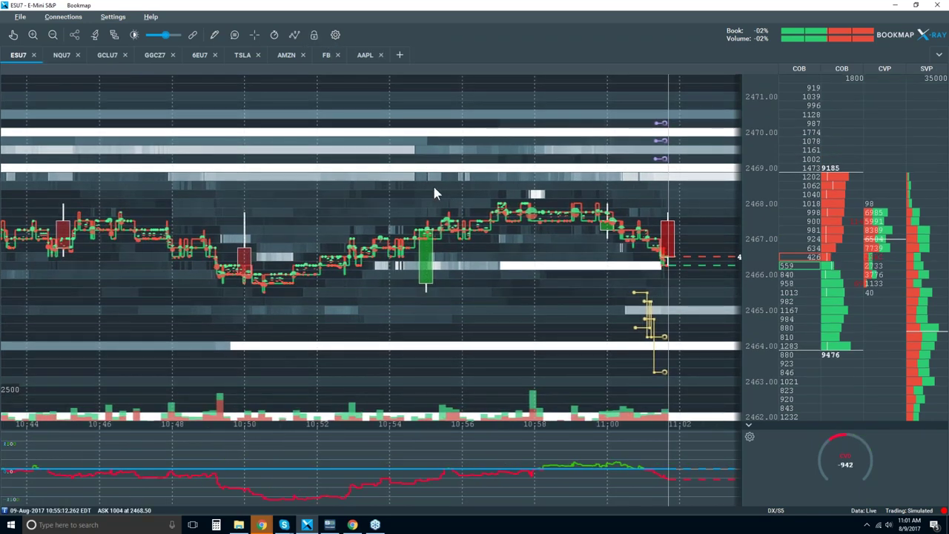
scroll(424, 194, "down", 1)
scroll(424, 198, "down", 4)
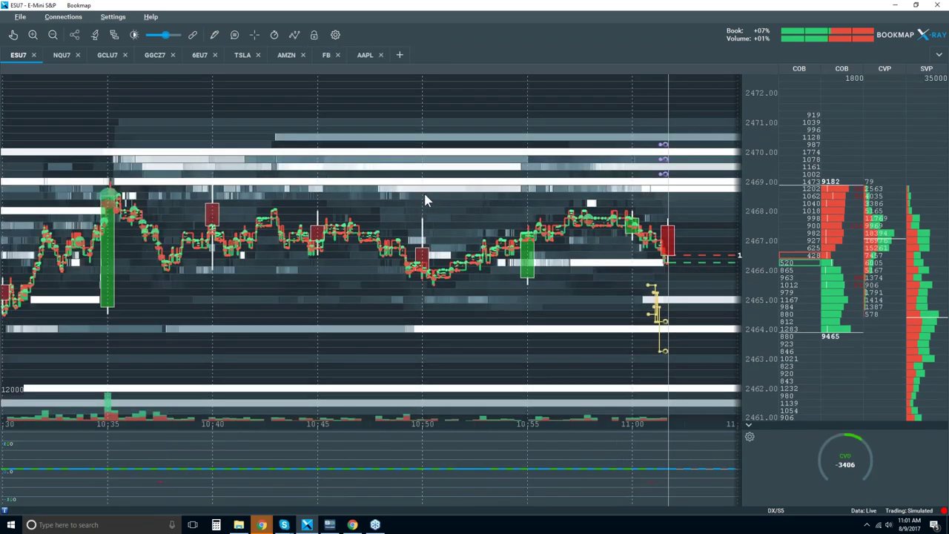